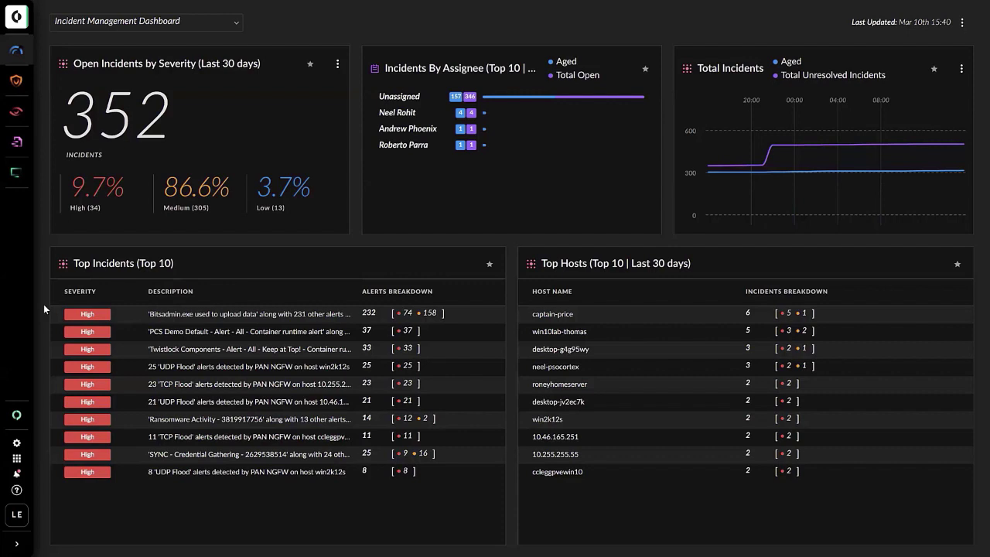
Start a new collector installer named eluis4webminarCentosPSSummit with a Centos PSSummit description
{"action": "left_click", "coordinate": [17, 444]}
{"action": "left_click", "coordinate": [82, 479]}
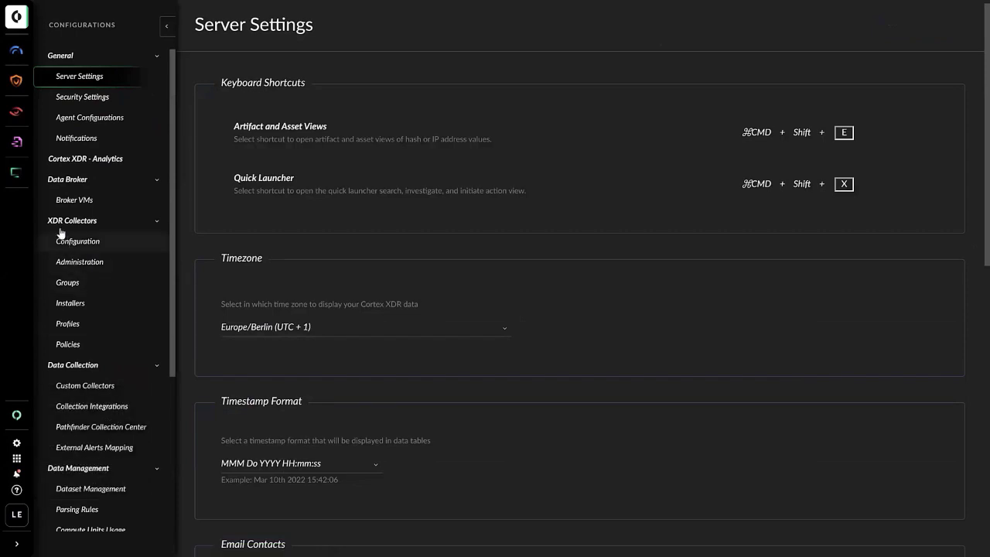
{"action": "left_click", "coordinate": [71, 306]}
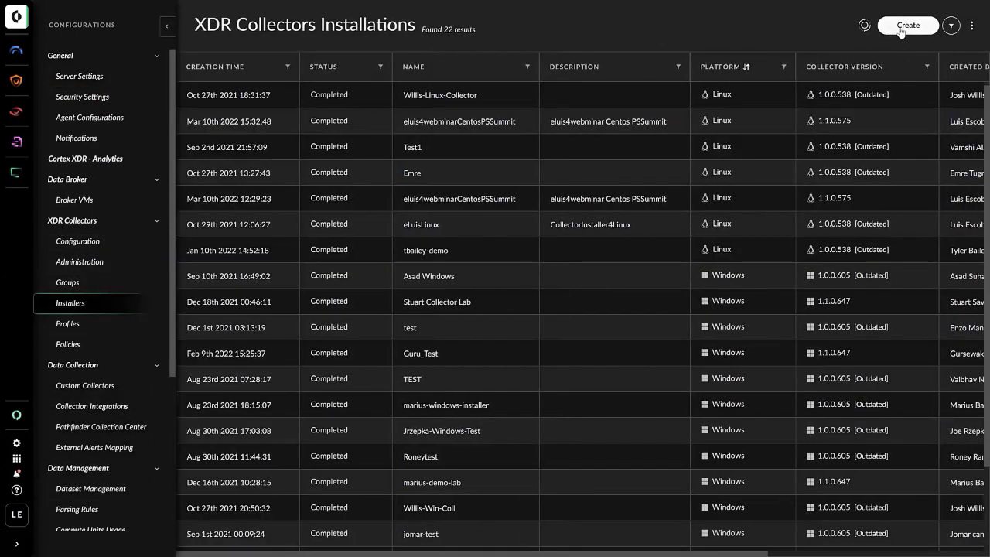
{"action": "left_click", "coordinate": [906, 26]}
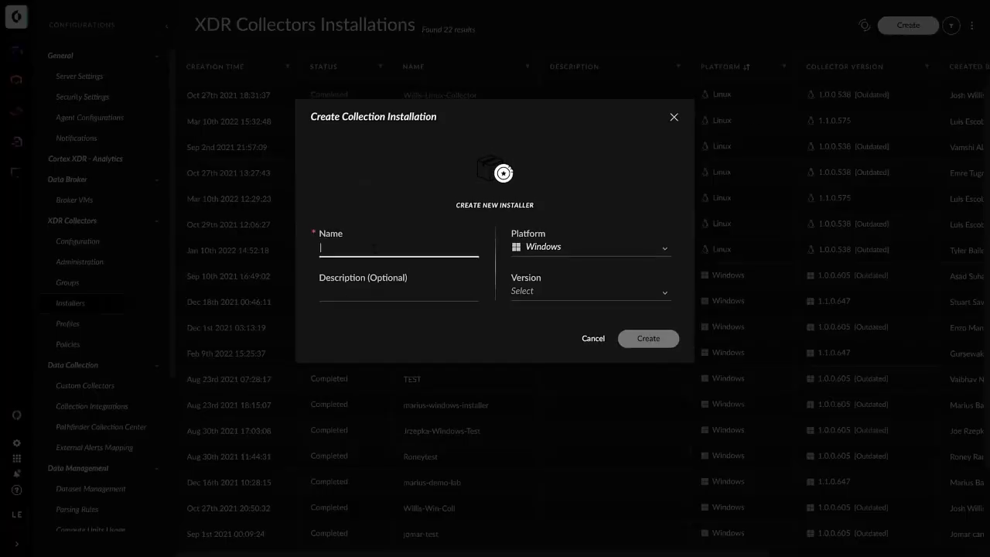
{"action": "type", "text": "eluis4webminarCentosPSSummit"}
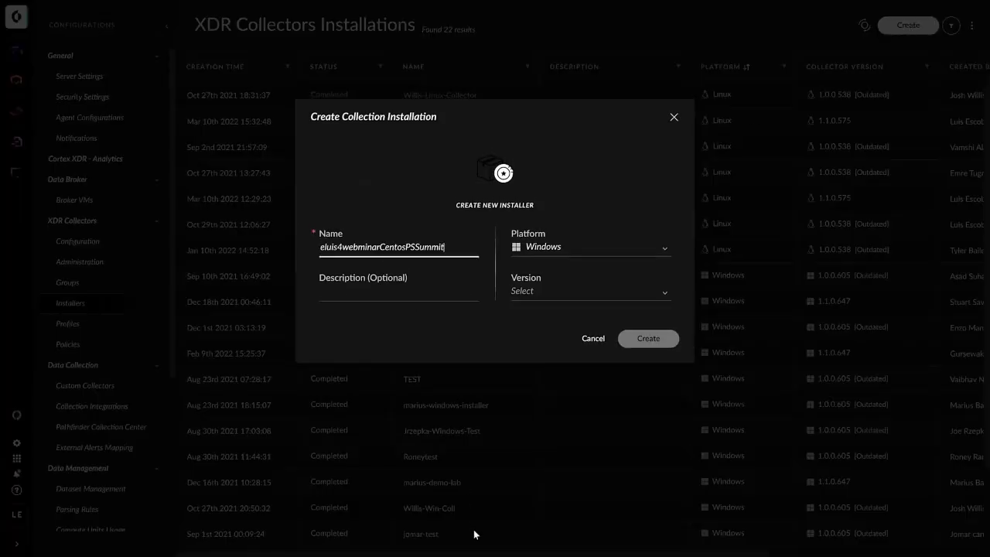
{"action": "left_click", "coordinate": [521, 543]}
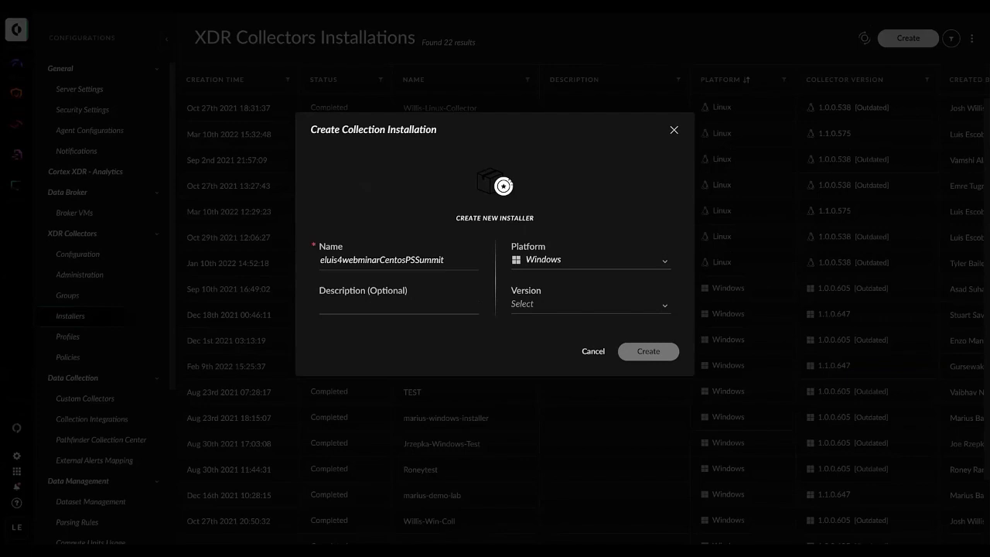
{"action": "left_click", "coordinate": [394, 305]}
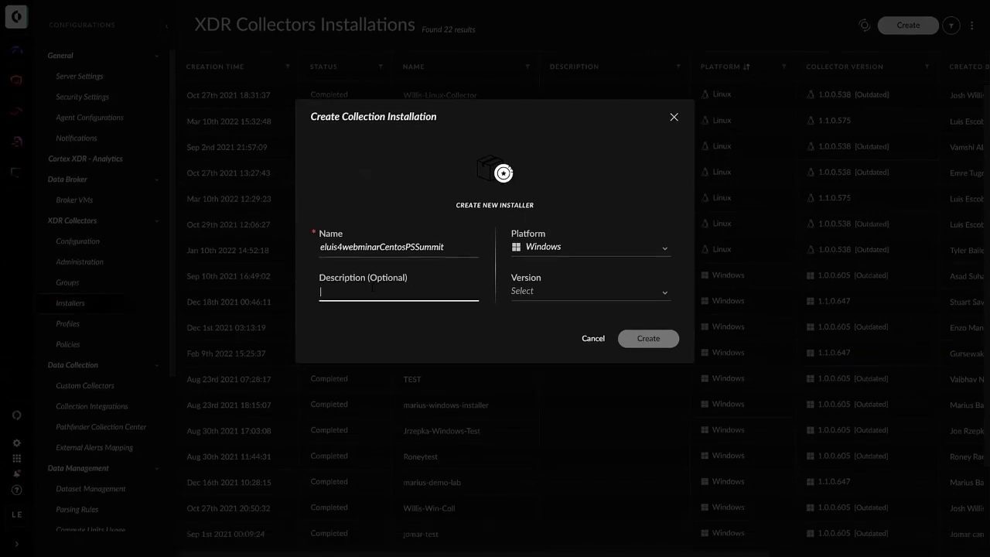
{"action": "type", "text": "eluis4webminar Centos PSSummit"}
Set the installer platform to Linux and the collector version to 1.1.0.575
{"action": "left_click", "coordinate": [543, 251]}
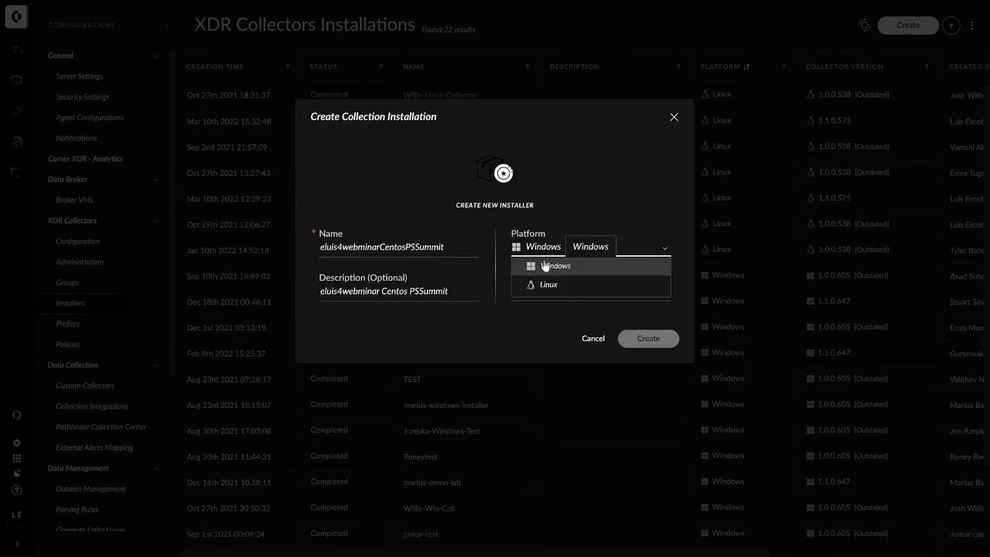
{"action": "left_click", "coordinate": [542, 284]}
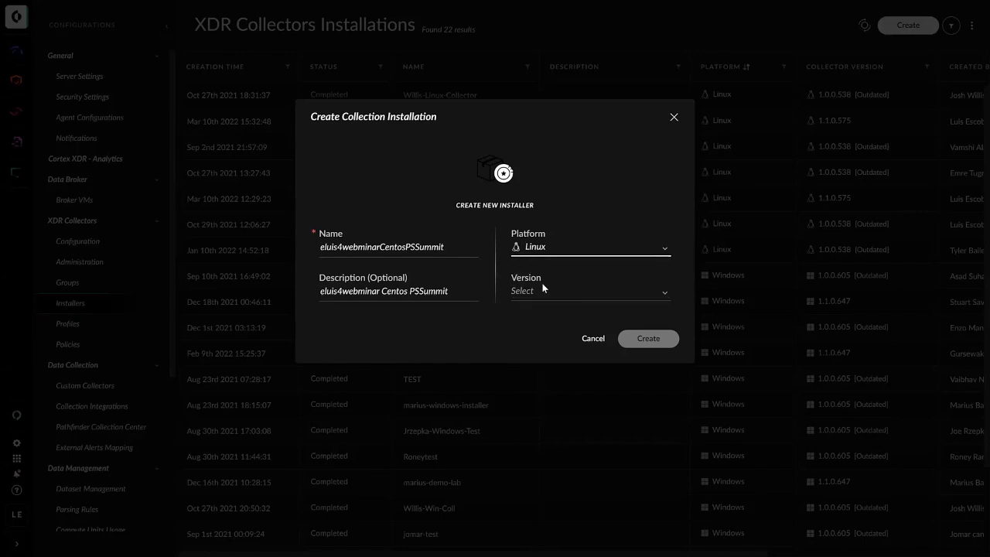
{"action": "left_click", "coordinate": [539, 292]}
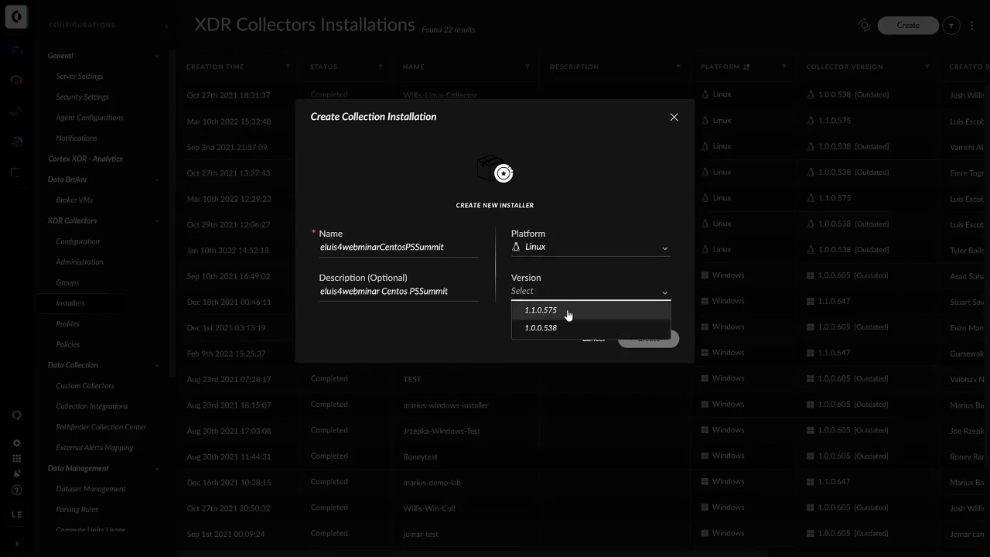
{"action": "left_click", "coordinate": [569, 310]}
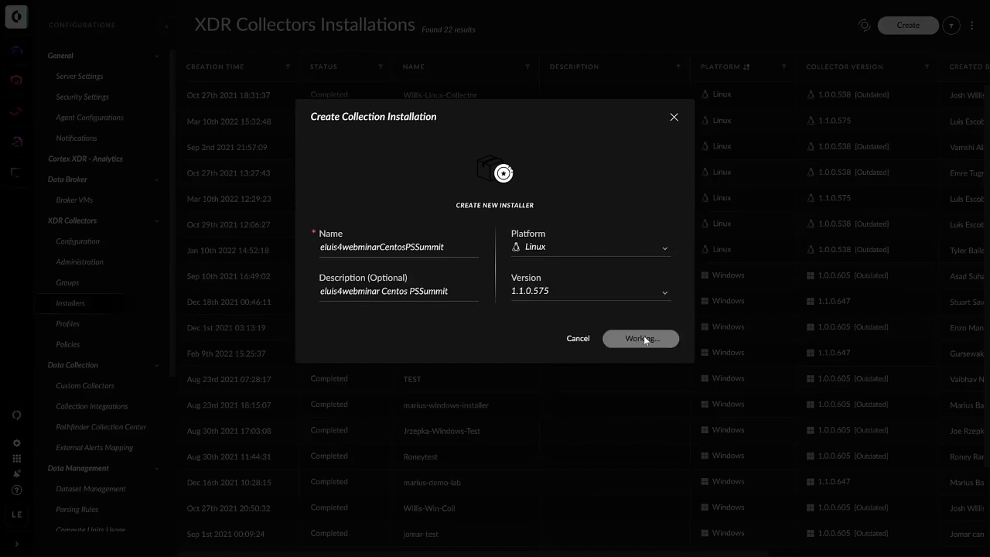
Create the eluis4webminarCentosPSSummit installer and download its Linux RPM installer package
{"action": "left_click", "coordinate": [646, 338]}
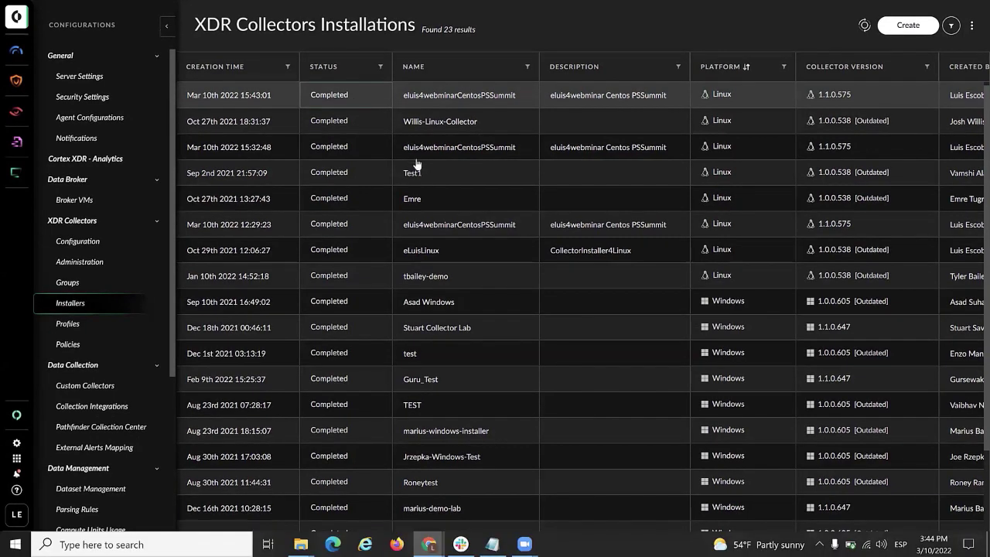
{"action": "right_click", "coordinate": [356, 98]}
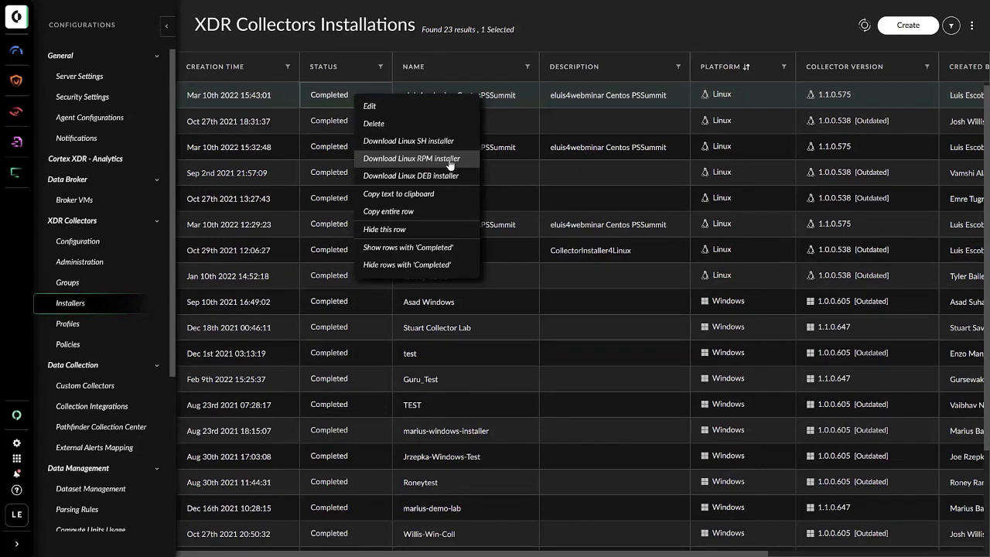
{"action": "left_click", "coordinate": [450, 162]}
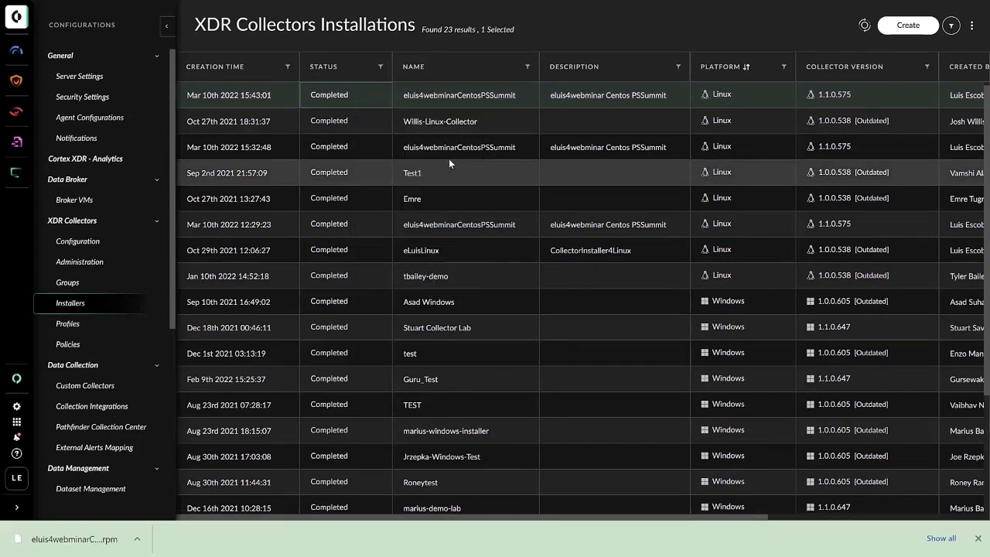
View the collector upgrade configuration, then the Administration list of 5 collectors
{"action": "left_click", "coordinate": [74, 244]}
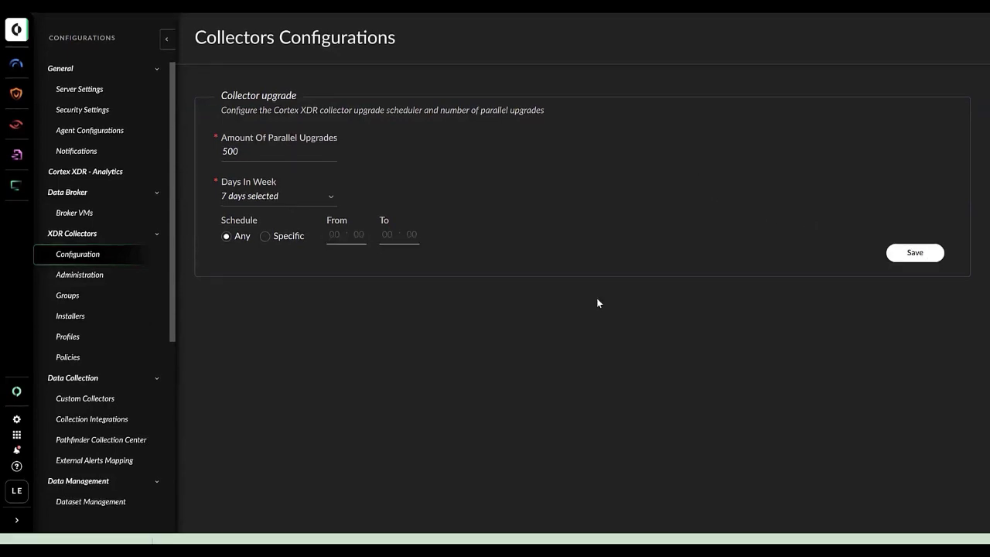
{"action": "left_click", "coordinate": [88, 266]}
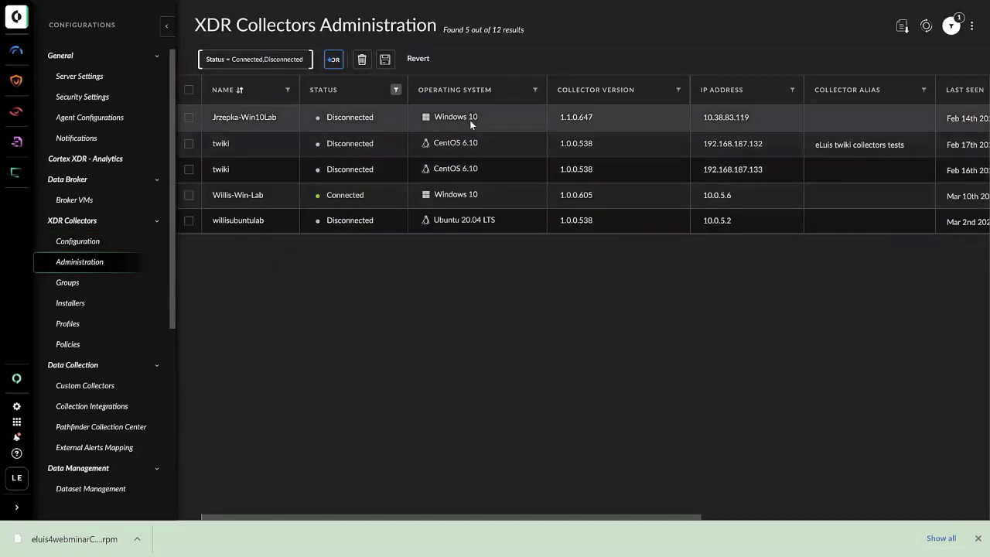
Inspect a collector's actions menu, then go to the Collectors Groups page with seven groups
{"action": "right_click", "coordinate": [472, 123]}
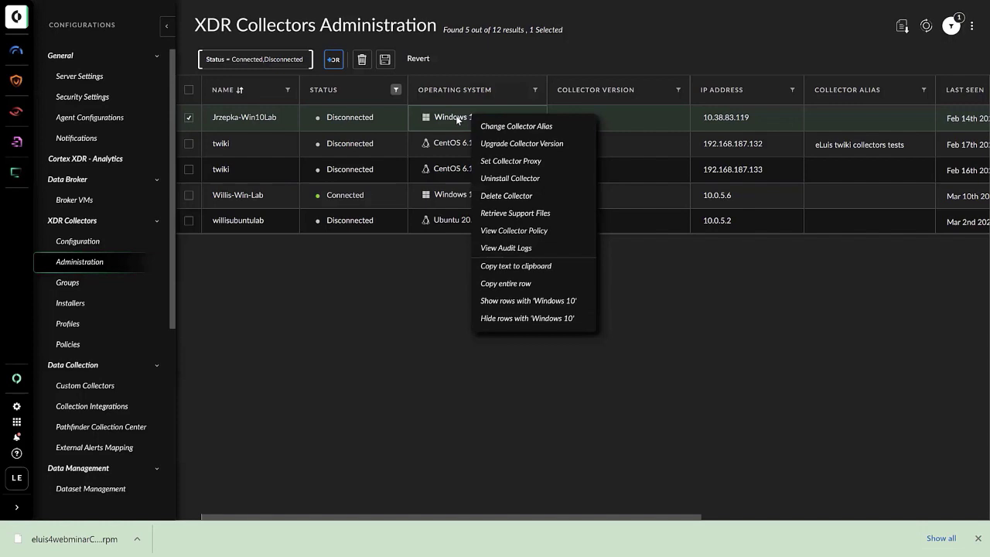
{"action": "left_click", "coordinate": [241, 326]}
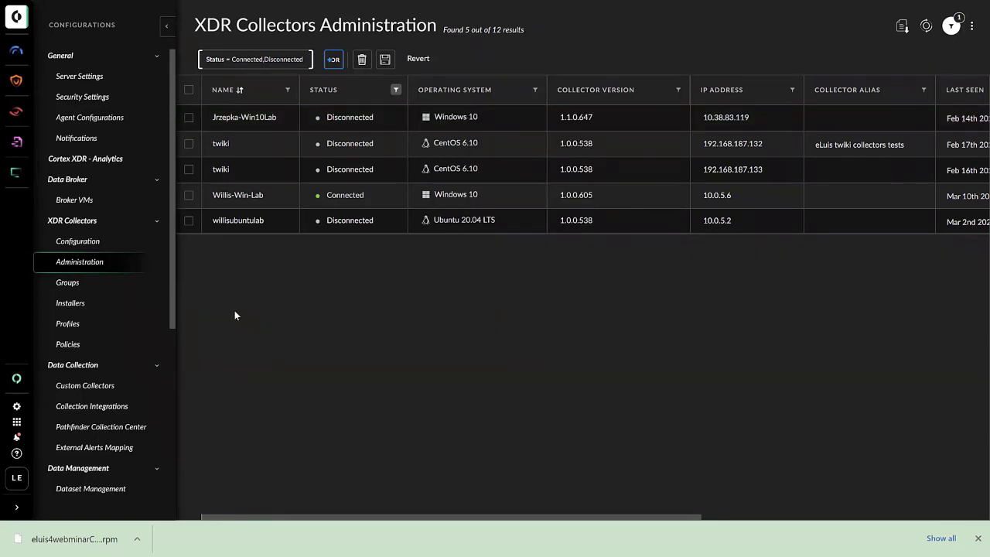
{"action": "left_click", "coordinate": [77, 285]}
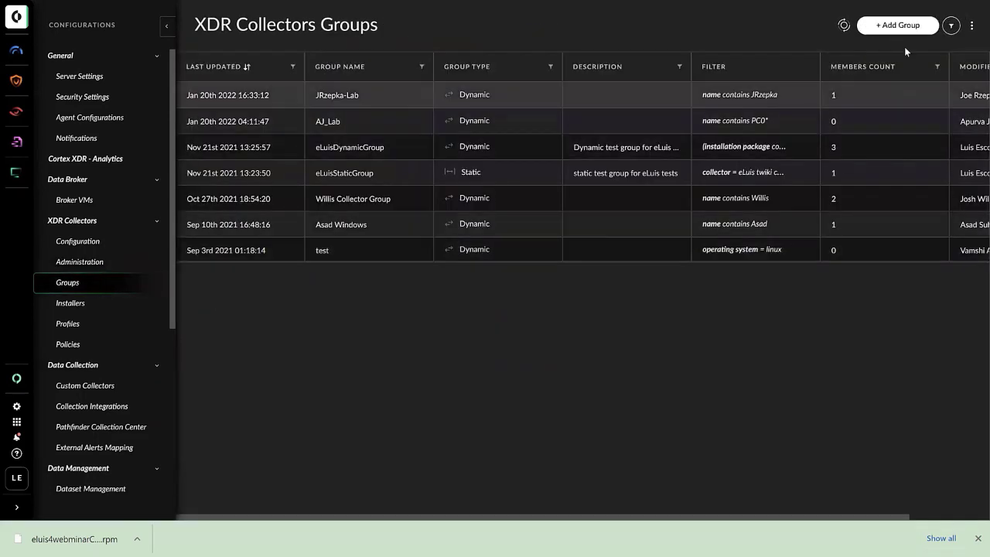
Start group 'myname' with description 'my description', trying then deselecting three individual collectors
{"action": "left_click", "coordinate": [897, 24]}
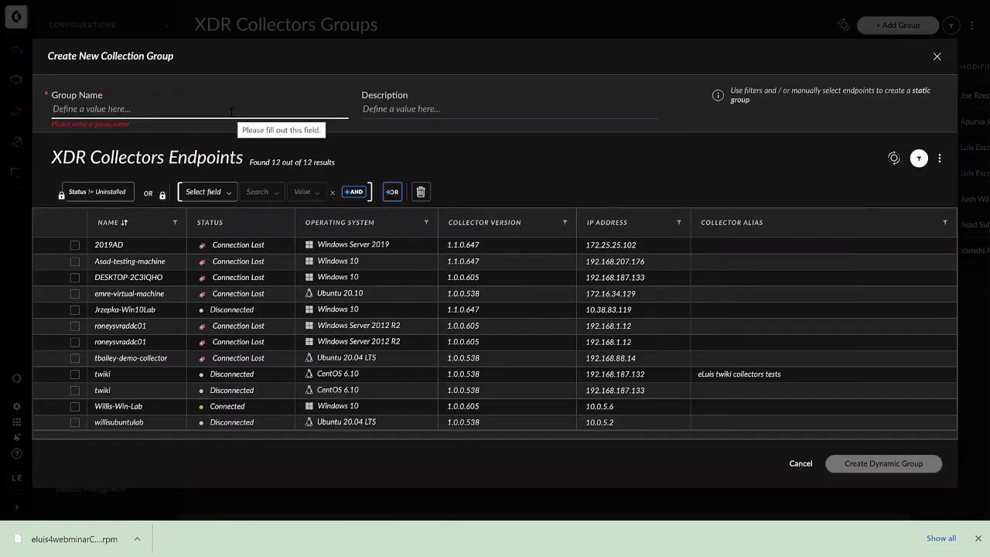
{"action": "type", "text": "myname"}
{"action": "left_click", "coordinate": [408, 120]}
{"action": "type", "text": "my description"}
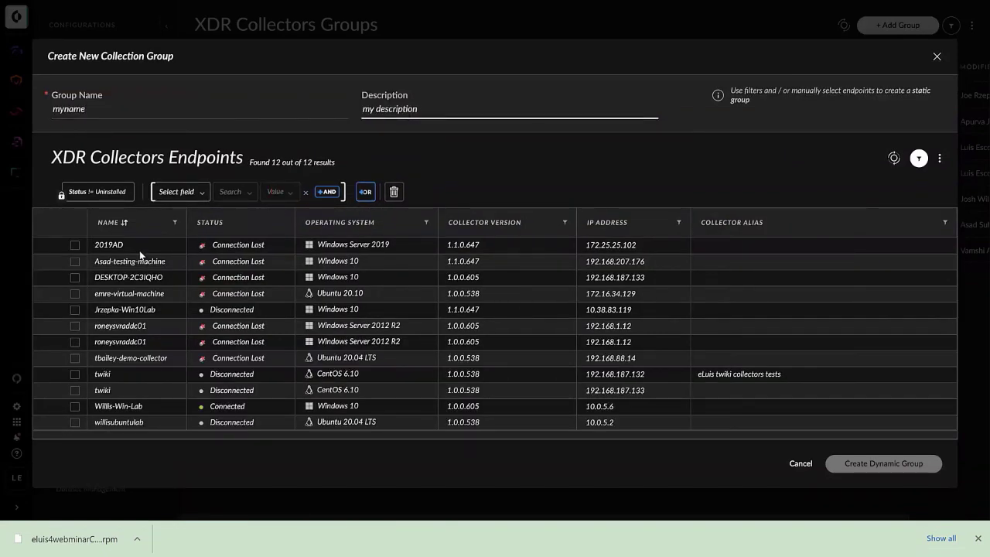
{"action": "left_click", "coordinate": [74, 246]}
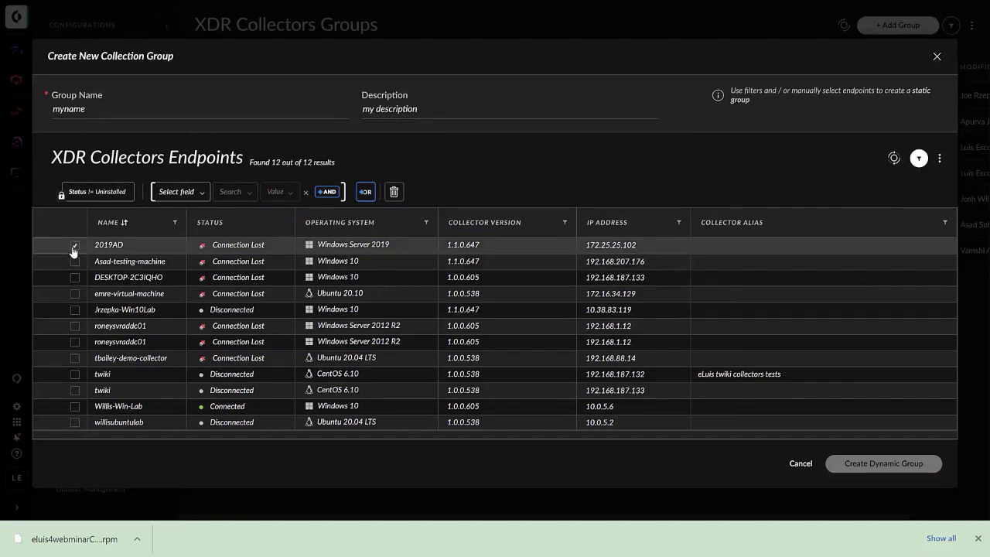
{"action": "left_click", "coordinate": [74, 261]}
{"action": "left_click", "coordinate": [75, 278]}
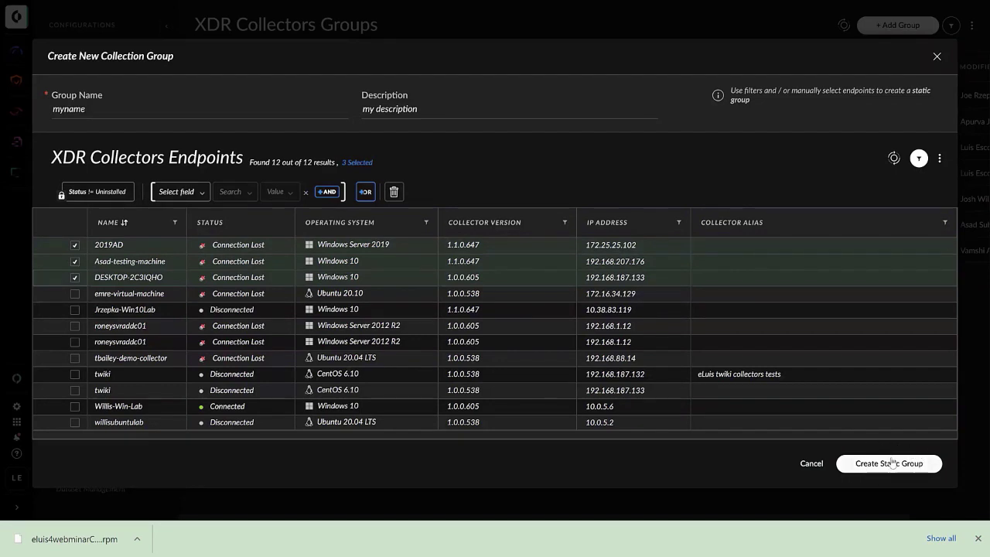
{"action": "left_click", "coordinate": [74, 245]}
{"action": "left_click", "coordinate": [74, 261]}
{"action": "left_click", "coordinate": [74, 278]}
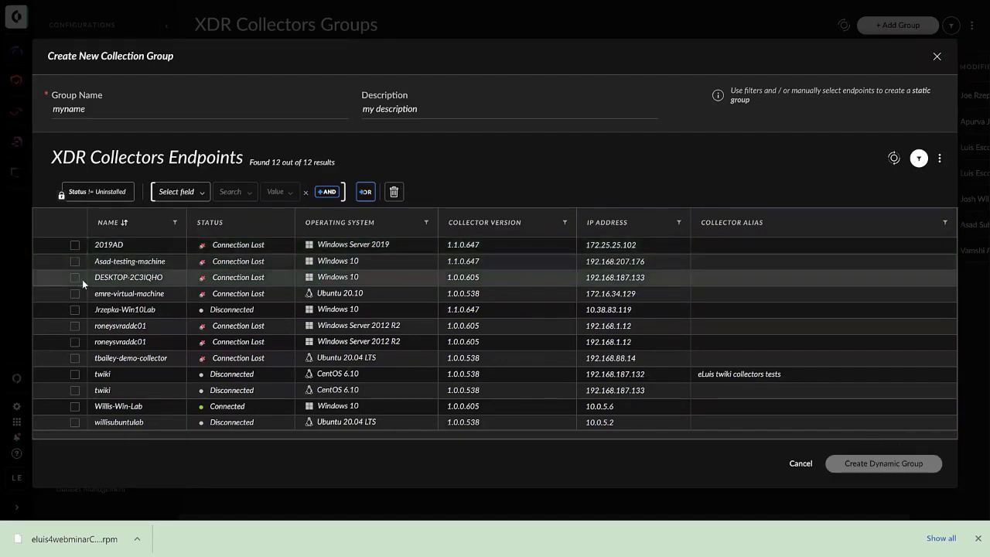
Add a Name contains twiki filter, matching 2 of 12 collectors
{"action": "left_click", "coordinate": [200, 198]}
{"action": "left_click", "coordinate": [172, 242]}
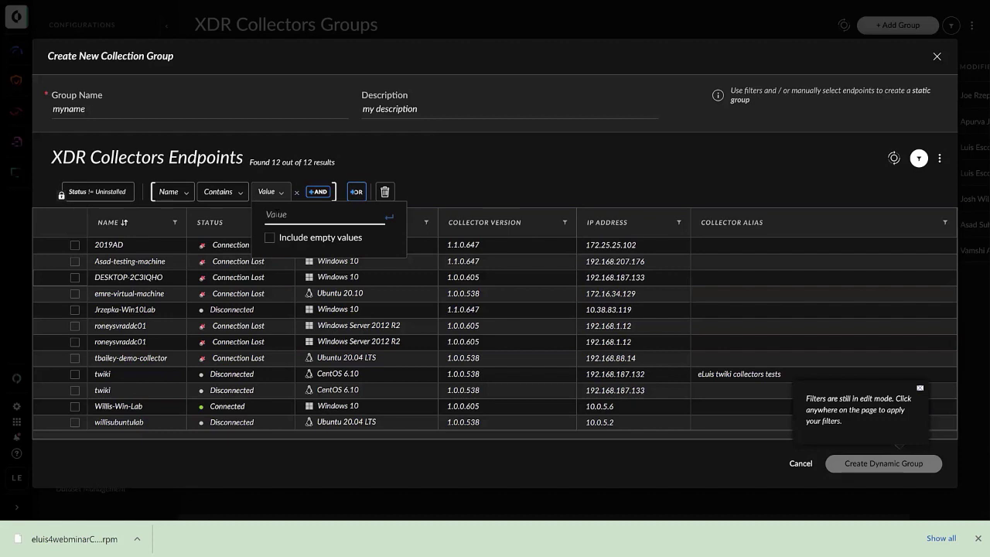
{"action": "type", "text": "twiki"}
{"action": "key", "text": "Return"}
{"action": "left_click", "coordinate": [430, 187]}
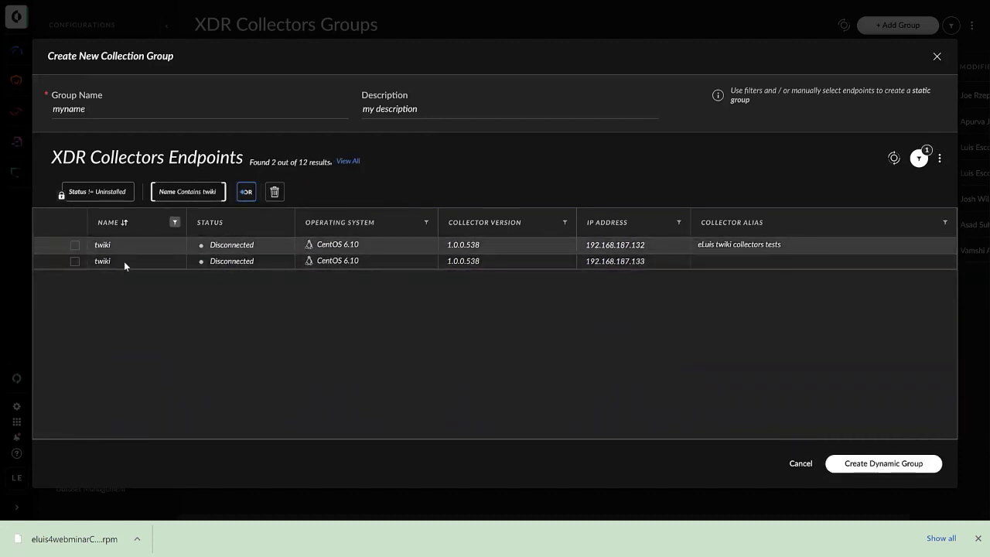
{"action": "left_click_drag", "start_coordinate": [123, 263], "coordinate": [124, 250]}
{"action": "left_click", "coordinate": [124, 249]}
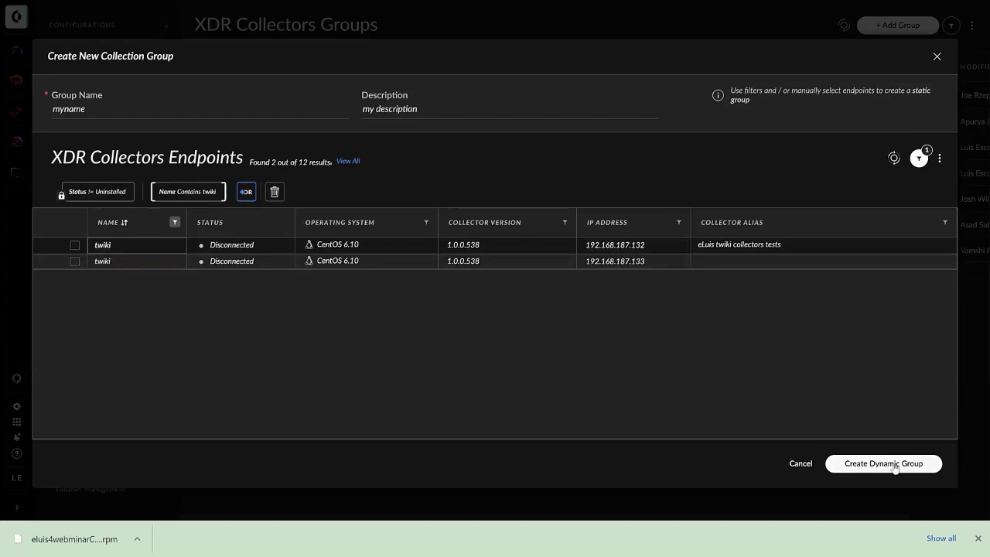
Discard the group draft and start a Linux profile named myname with description 'my description'
{"action": "left_click", "coordinate": [883, 463]}
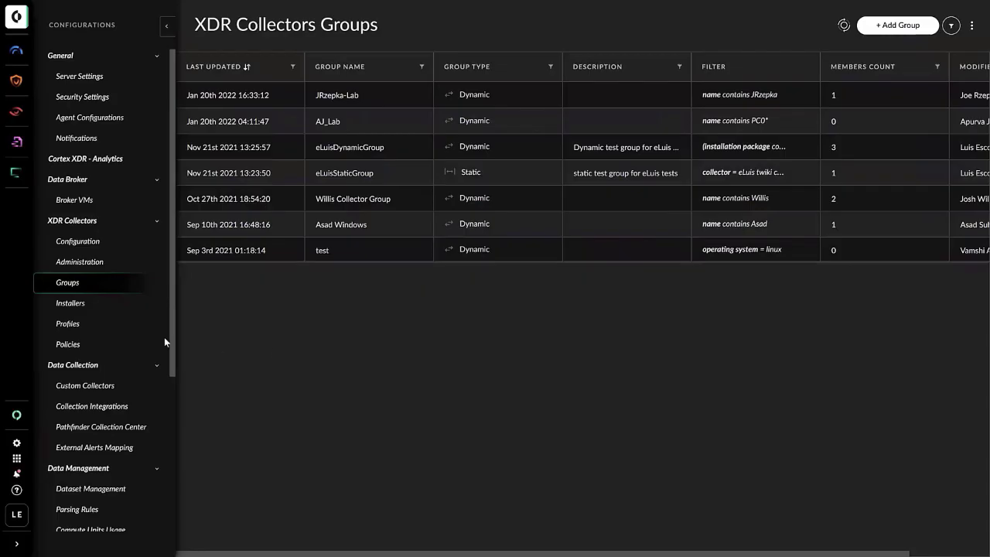
{"action": "left_click", "coordinate": [68, 327]}
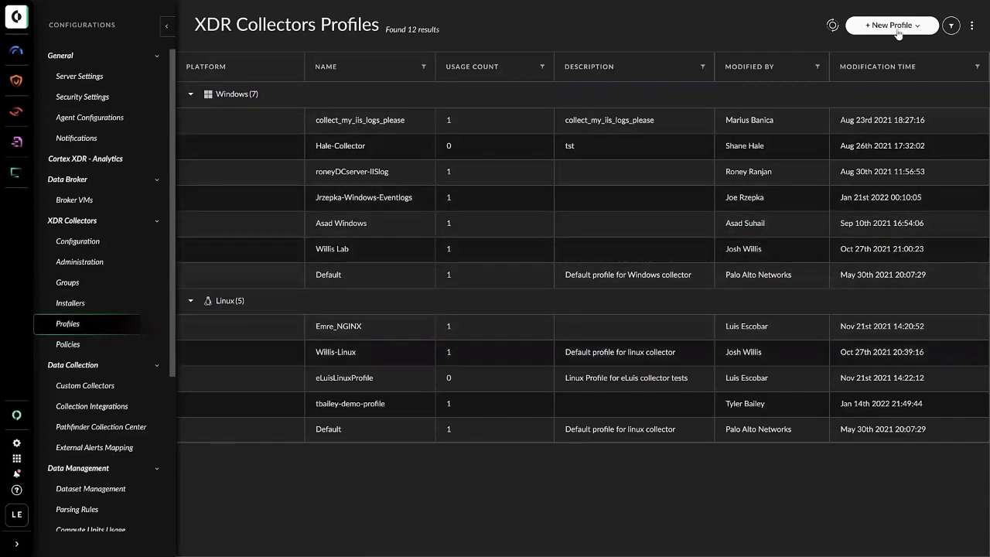
{"action": "left_click", "coordinate": [897, 29]}
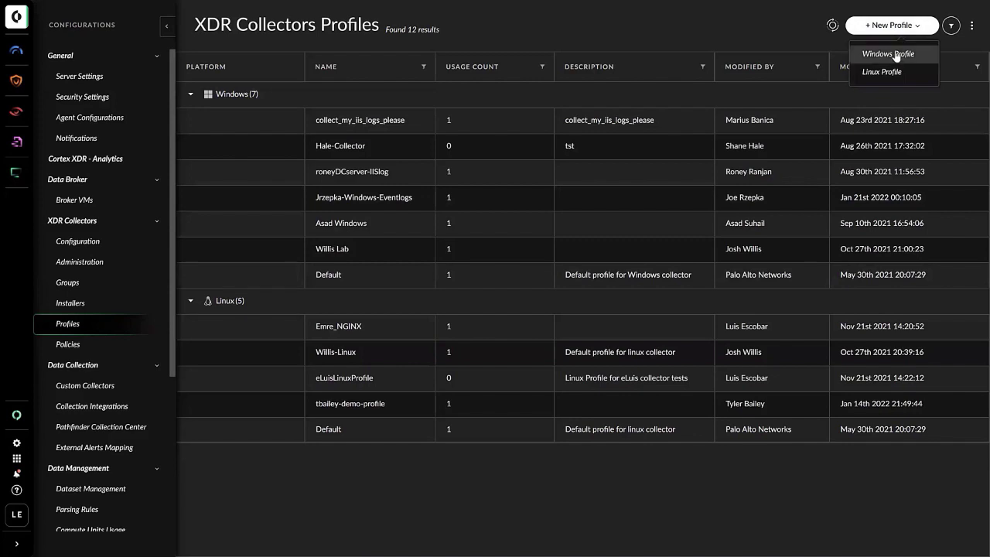
{"action": "left_click", "coordinate": [888, 75]}
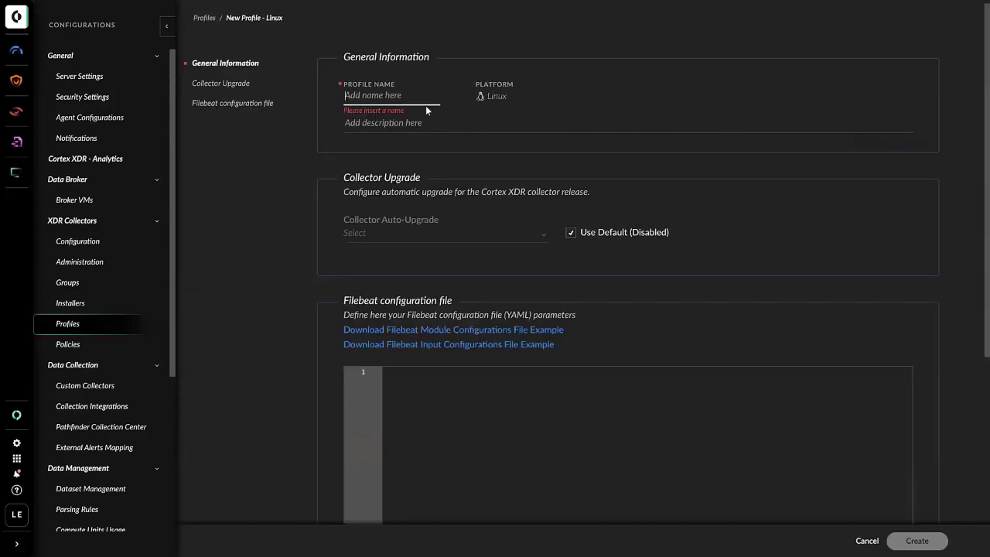
{"action": "type", "text": "myname"}
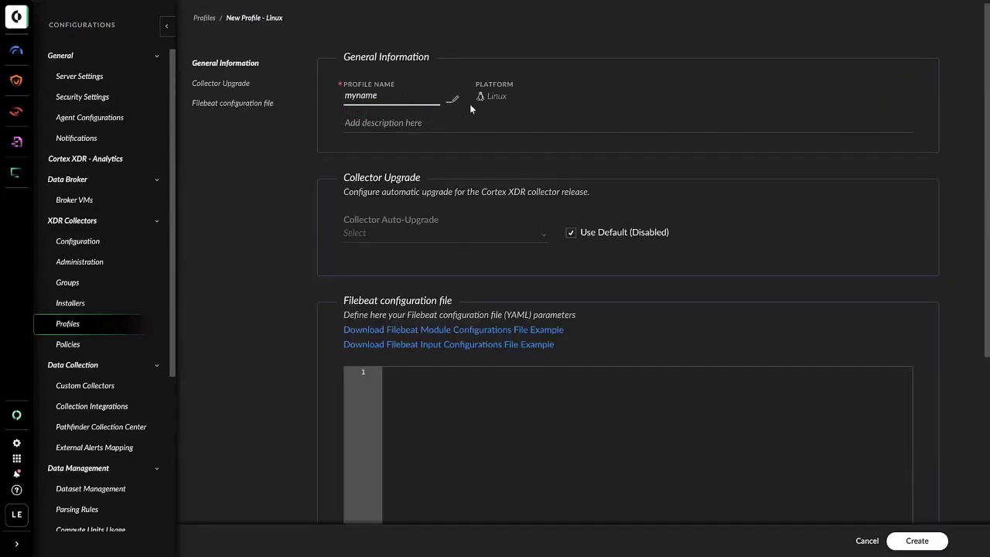
{"action": "left_click", "coordinate": [451, 127]}
{"action": "type", "text": "m"}
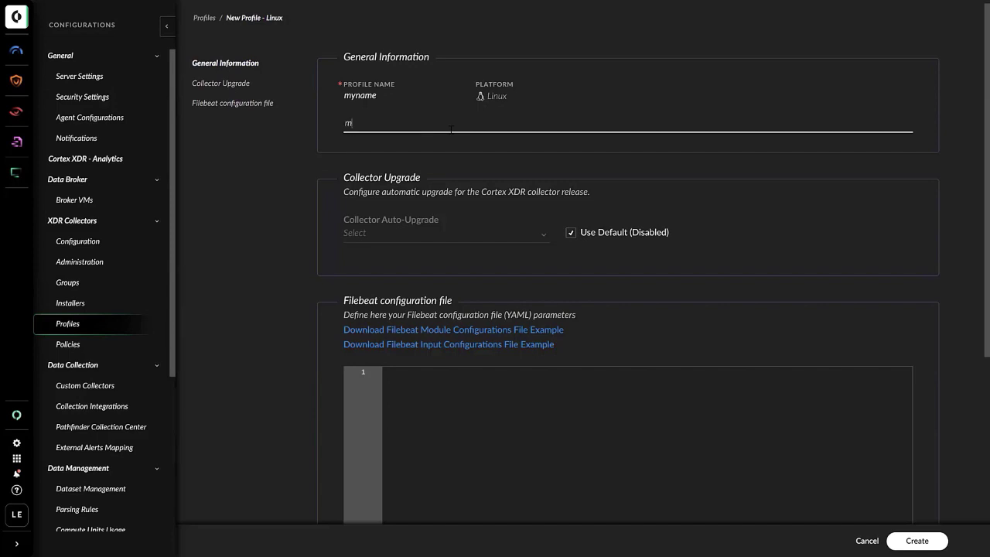
{"action": "type", "text": "y description"}
Override the defaults to set Collector Auto-Upgrade to Enabled and untick the default upgrade scope
{"action": "left_click", "coordinate": [571, 233]}
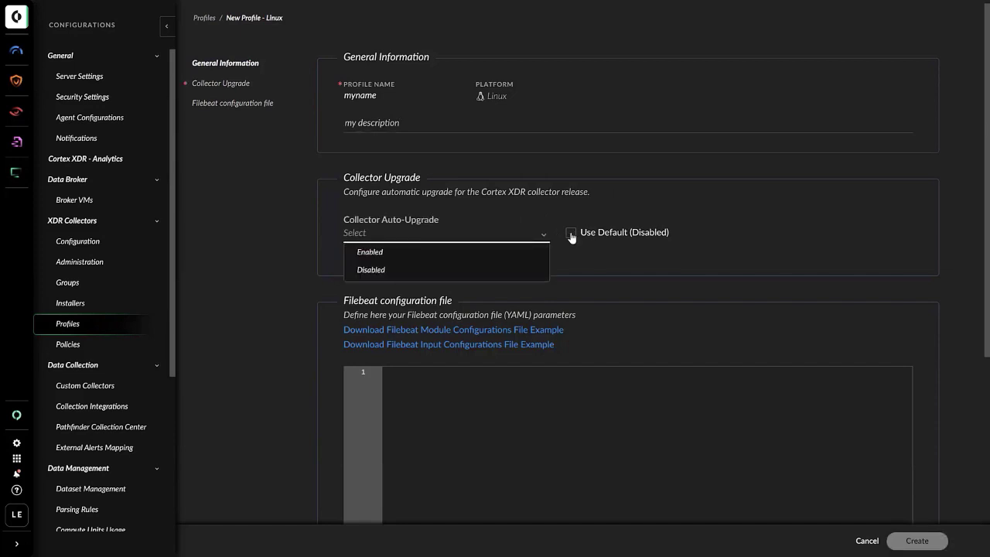
{"action": "left_click", "coordinate": [531, 253]}
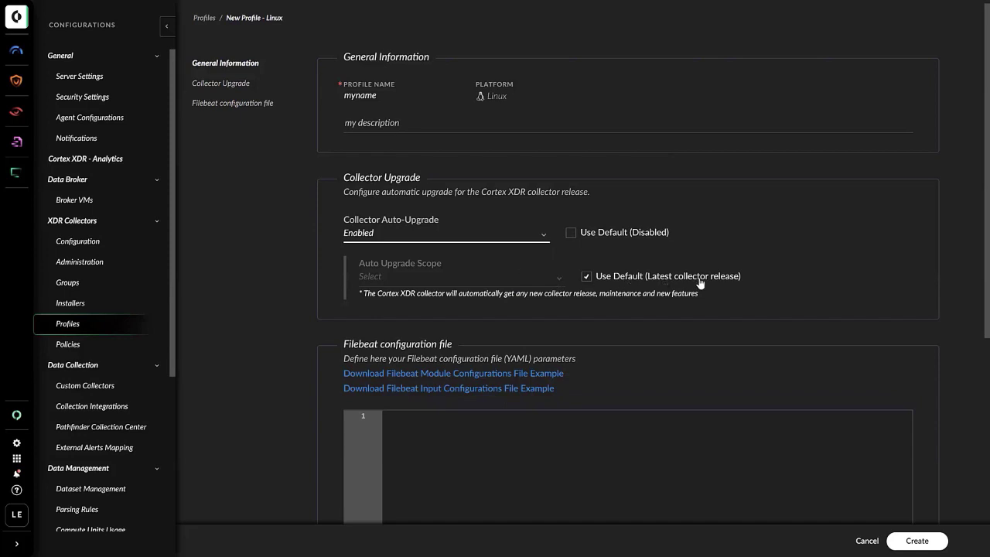
{"action": "left_click", "coordinate": [586, 277]}
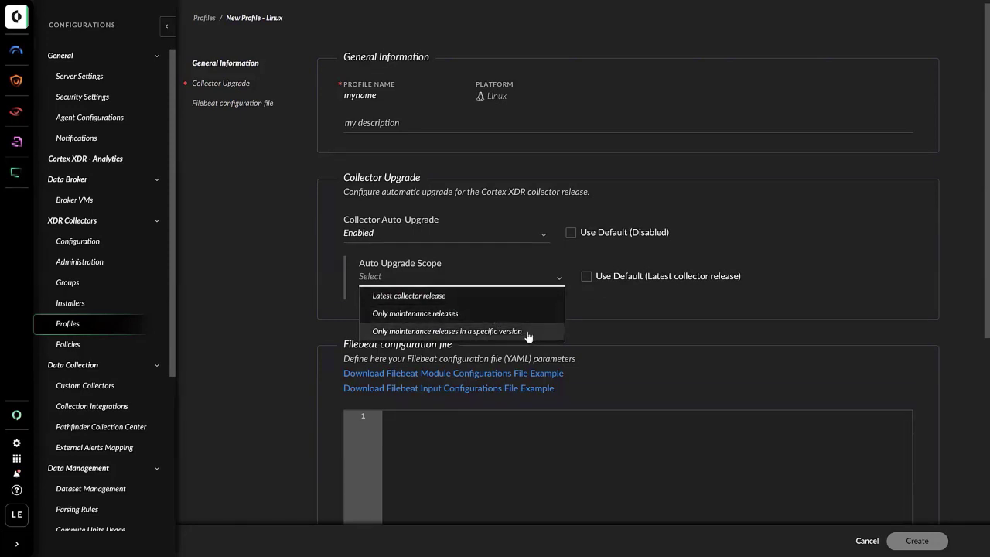
Restore the default upgrade scope of the latest collector release
{"action": "left_click", "coordinate": [586, 278]}
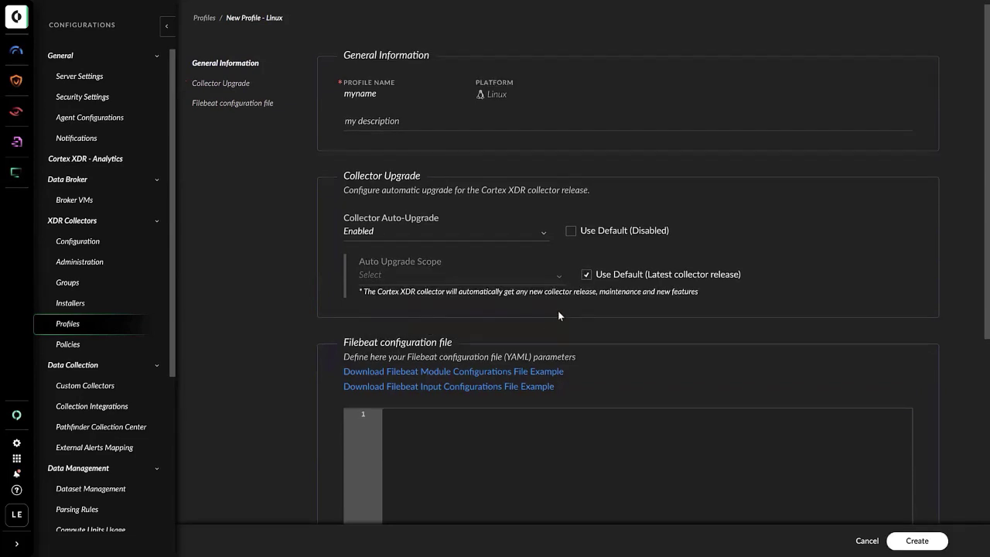
{"action": "scroll", "coordinate": [557, 310], "scroll_direction": "down", "scroll_amount": 3}
{"action": "scroll", "coordinate": [495, 309], "scroll_direction": "down", "scroll_amount": 1}
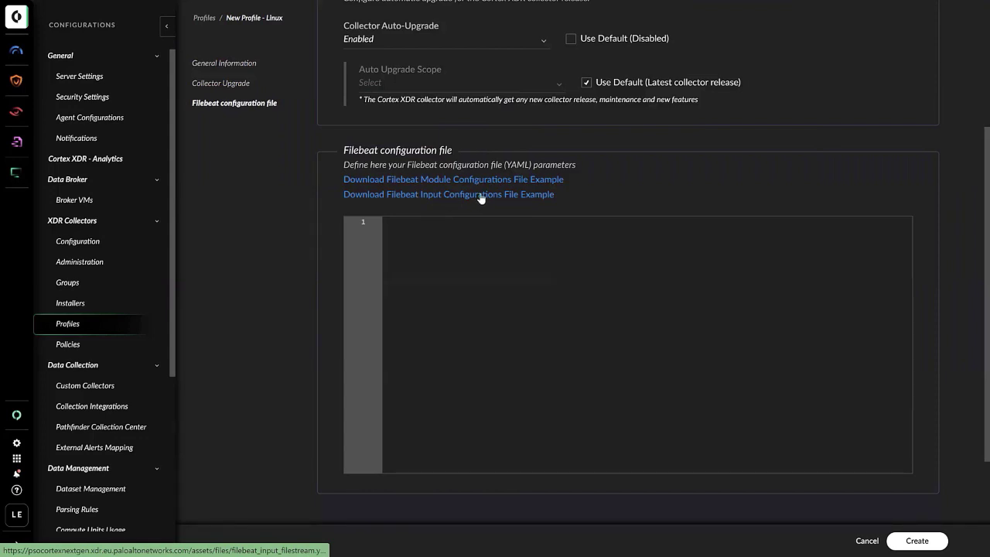
Paste the sample Filebeat system module config with syslog and auth inputs into the editor
{"action": "right_click", "coordinate": [446, 255]}
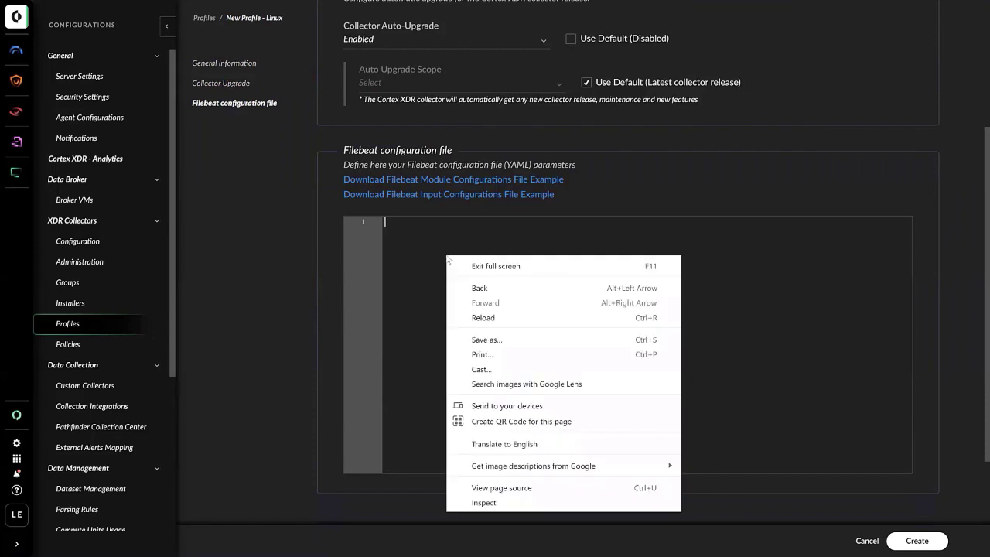
{"action": "key", "text": "ctrl+v"}
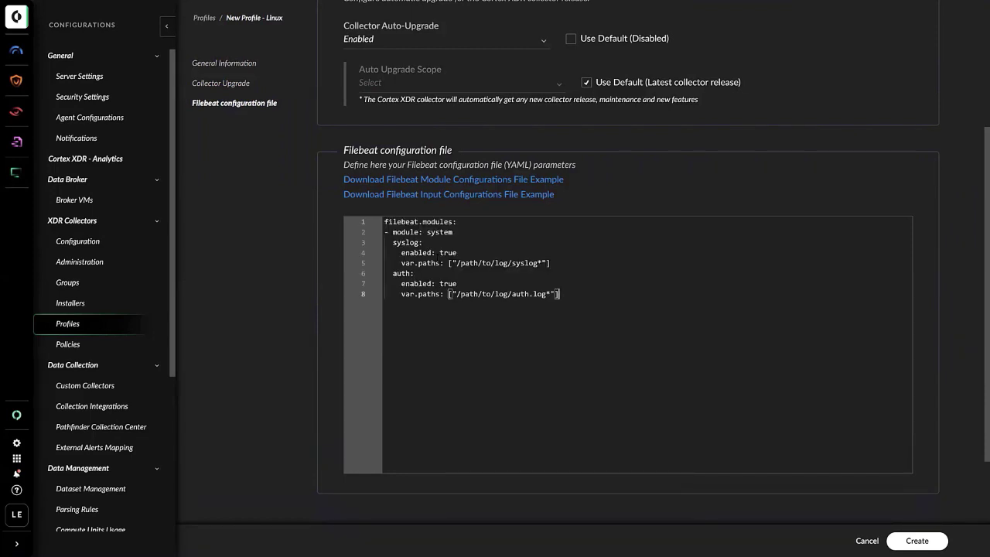
{"action": "left_click_drag", "start_coordinate": [392, 232], "coordinate": [458, 253]}
{"action": "left_click", "coordinate": [457, 263]}
{"action": "left_click_drag", "start_coordinate": [401, 263], "coordinate": [550, 263]}
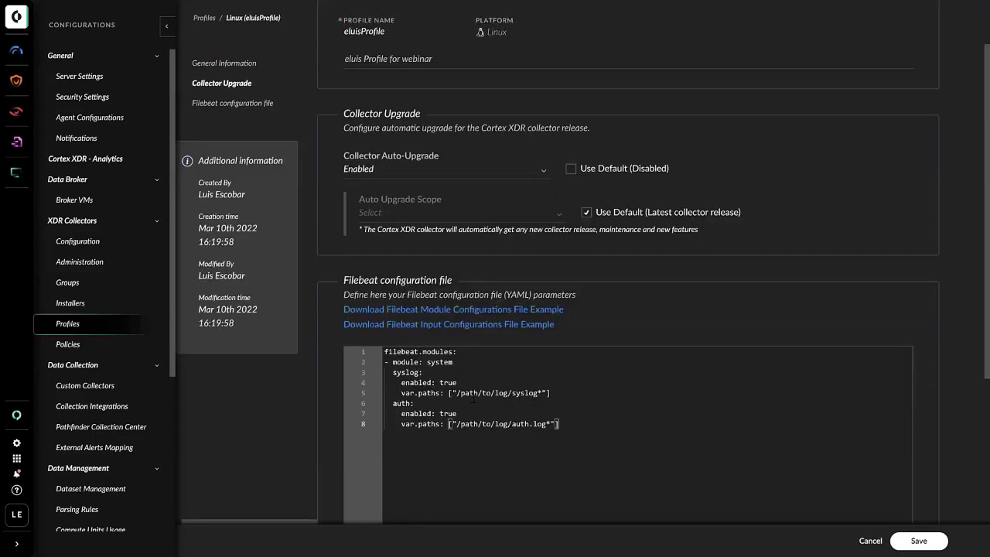
Change the syslog input path to /var/log/*.log
{"action": "left_click", "coordinate": [461, 393]}
{"action": "type", "text": "var"}
{"action": "key", "text": "shift+Right"}
{"action": "key", "text": "shift+Right"}
{"action": "key", "text": "shift+Right"}
{"action": "key", "text": "shift+Right"}
{"action": "key", "text": "shift+Right"}
{"action": "key", "text": "shift+Right"}
{"action": "key", "text": "shift+Right"}
{"action": "key", "text": "shift+Right"}
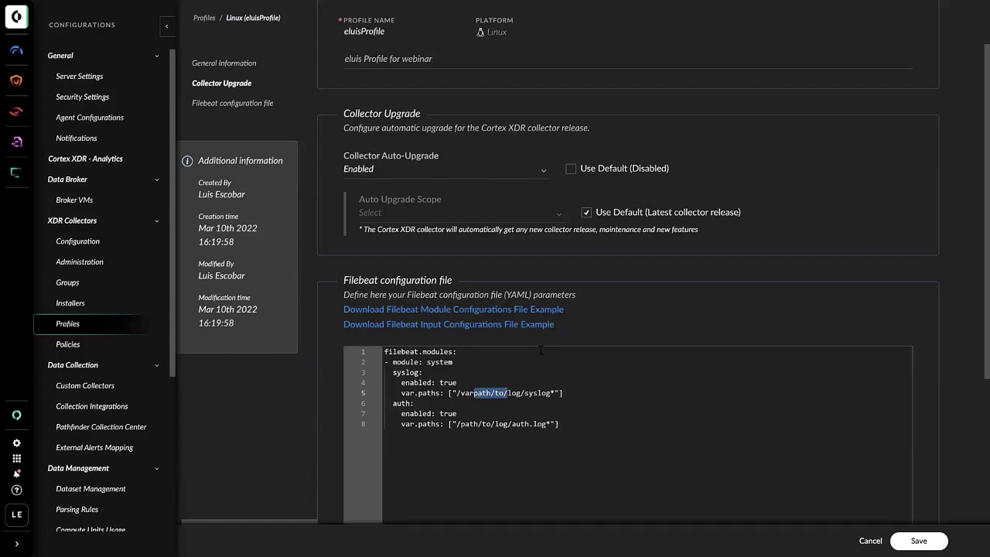
{"action": "type", "text": "/"}
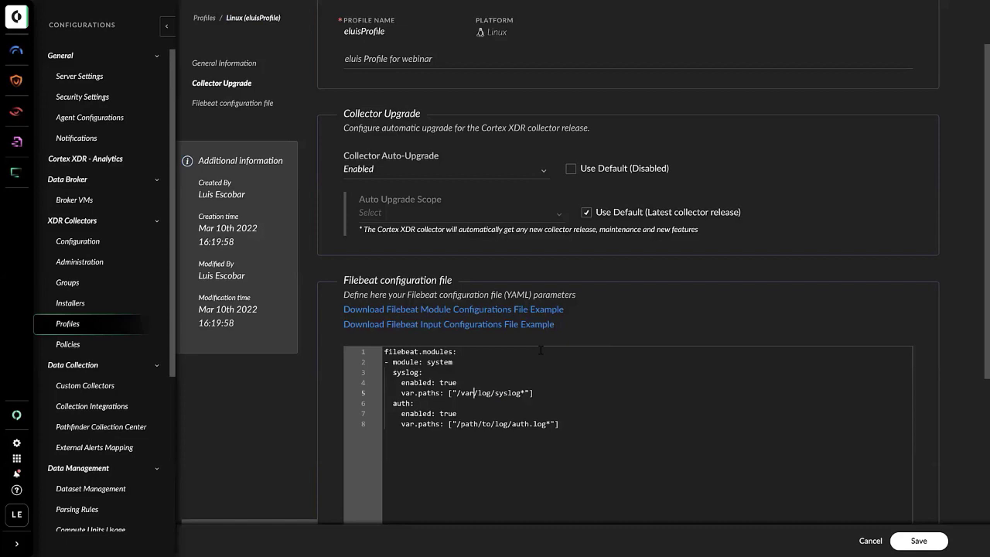
{"action": "key", "text": "Right"}
{"action": "key", "text": "Right"}
{"action": "key", "text": "Right"}
{"action": "key", "text": "Right"}
{"action": "key", "text": "Right"}
{"action": "key", "text": "Right"}
{"action": "key", "text": "Right"}
{"action": "key", "text": "Right"}
{"action": "key", "text": "Right"}
{"action": "key", "text": "Right"}
{"action": "key", "text": "Right"}
{"action": "key", "text": "BackSpace"}
{"action": "key", "text": "BackSpace"}
{"action": "key", "text": "BackSpace"}
{"action": "key", "text": "BackSpace"}
{"action": "key", "text": "BackSpace"}
{"action": "key", "text": "BackSpace"}
{"action": "key", "text": "BackSpace"}
{"action": "type", "text": "^*"}
{"action": "key", "text": "Left"}
{"action": "key", "text": "BackSpace"}
{"action": "key", "text": "Right"}
{"action": "type", "text": "log"}
{"action": "key", "text": "Left"}
{"action": "key", "text": "Left"}
{"action": "key", "text": "Left"}
{"action": "type", "text": "."}
Change the auth input path to /var/log/audit/auth.log*
{"action": "key", "text": "Down"}
{"action": "key", "text": "Down"}
{"action": "key", "text": "Down"}
{"action": "key", "text": "Left"}
{"action": "key", "text": "Left"}
{"action": "key", "text": "Left"}
{"action": "key", "text": "Left"}
{"action": "key", "text": "Left"}
{"action": "key", "text": "Left"}
{"action": "key", "text": "Left"}
{"action": "key", "text": "Left"}
{"action": "key", "text": "Left"}
{"action": "key", "text": "shift+Right"}
{"action": "key", "text": "shift+Right"}
{"action": "key", "text": "shift+Right"}
{"action": "key", "text": "shift+Right"}
{"action": "key", "text": "shift+Right"}
{"action": "key", "text": "shift+Right"}
{"action": "key", "text": "shift+Right"}
{"action": "key", "text": "shift+Right"}
{"action": "key", "text": "shift+Right"}
{"action": "key", "text": "shift+Right"}
{"action": "key", "text": "shift+Right"}
{"action": "key", "text": "shift+Right"}
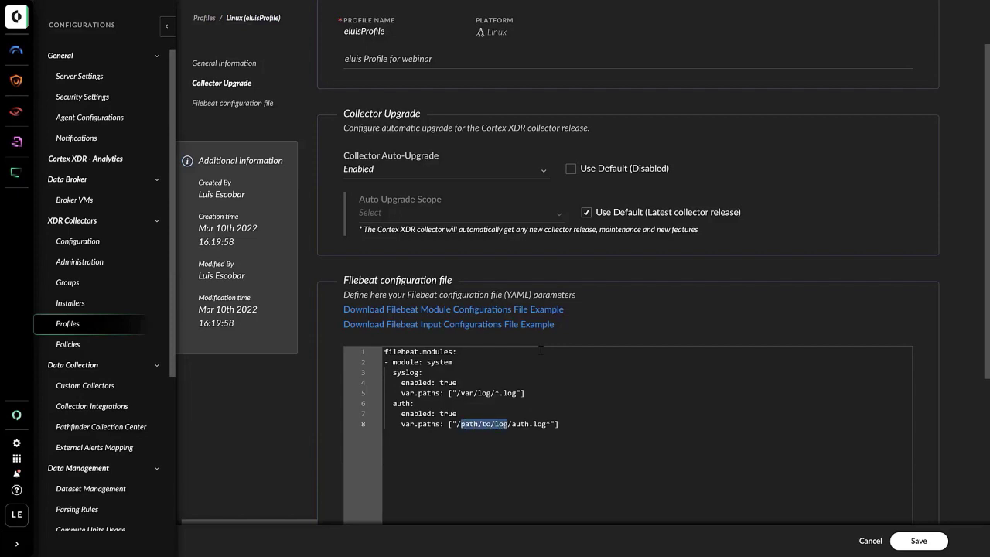
{"action": "key", "text": "BackSpace"}
{"action": "type", "text": "var/"}
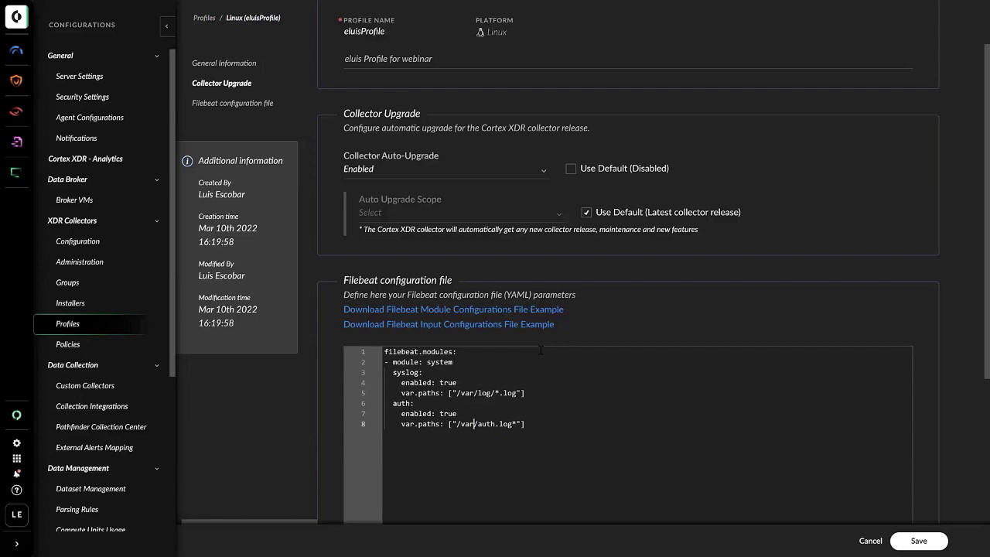
{"action": "type", "text": "log/auth.lo"}
{"action": "type", "text": "g/"}
{"action": "type", "text": "au"}
{"action": "type", "text": "d"}
{"action": "type", "text": "it/"}
Add an aligned httpd access input reading /var/log/httpd/access.log* and save the profile
{"action": "key", "text": "End"}
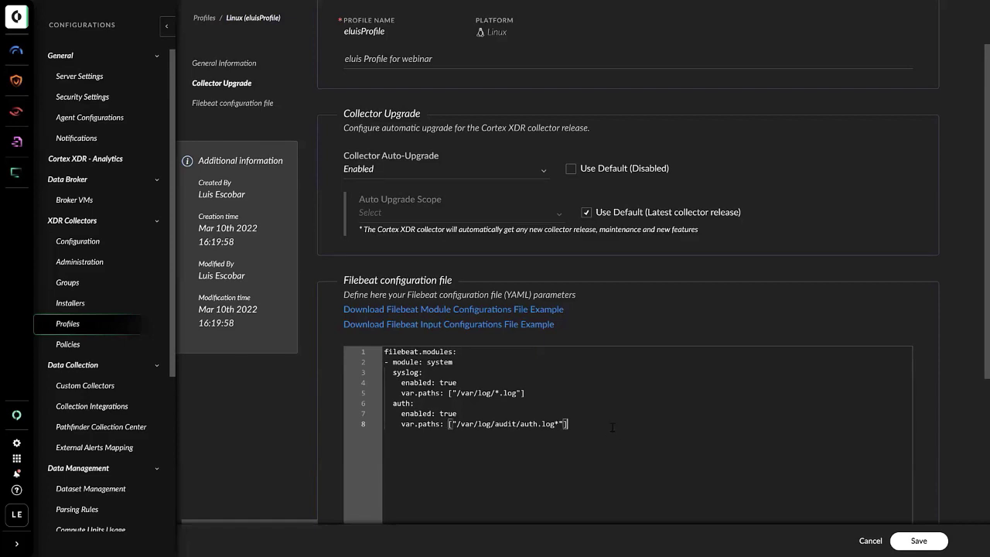
{"action": "key", "text": "Return"}
{"action": "type", "text": "access:     enabled: true     var.paths: [\"/var/log/httpd/access.log*\"]"}
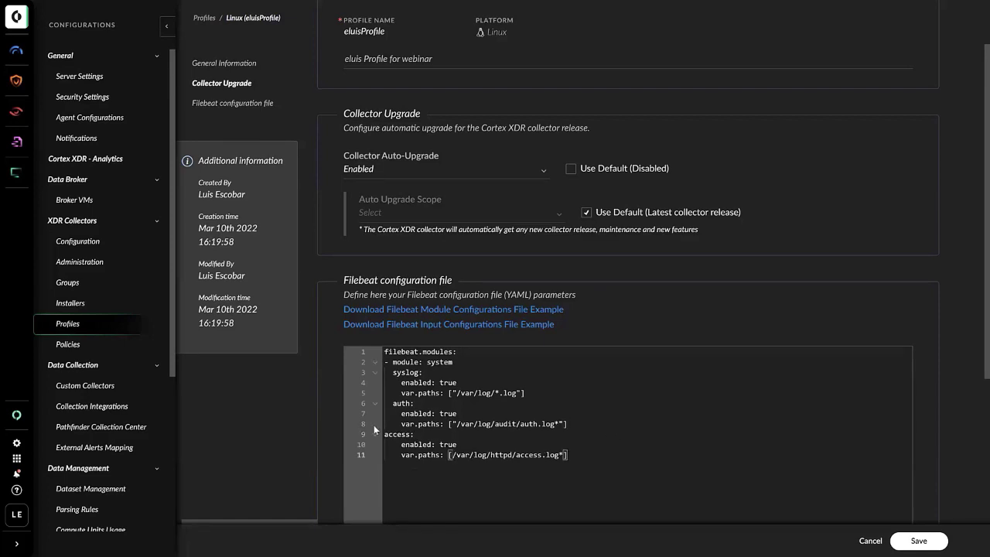
{"action": "left_click", "coordinate": [385, 434]}
{"action": "key", "text": "Tab"}
{"action": "key", "text": "BackSpace"}
{"action": "left_click", "coordinate": [921, 541]}
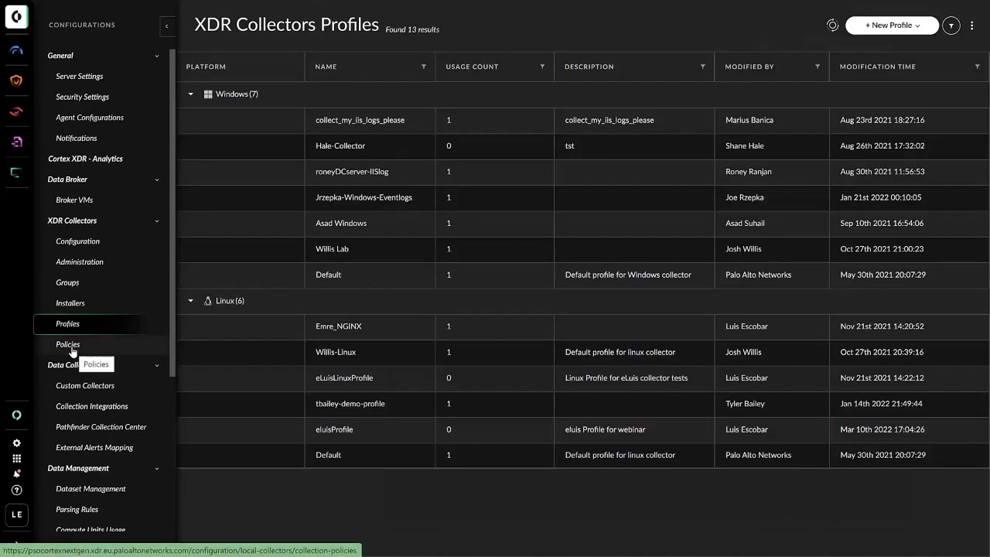
Start a Linux policy named eluis4webminar with description 'my prolicy for webinar'
{"action": "left_click", "coordinate": [72, 351]}
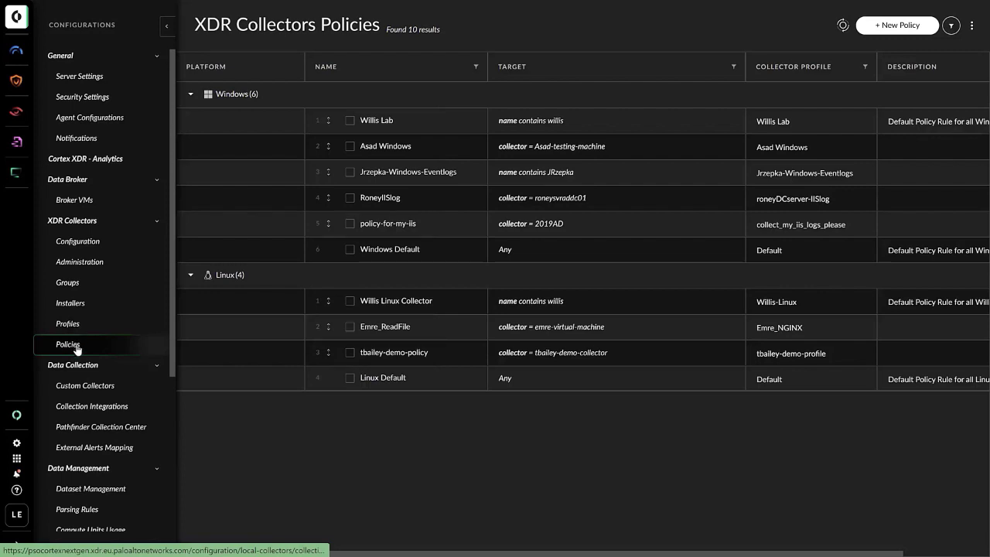
{"action": "left_click", "coordinate": [897, 25]}
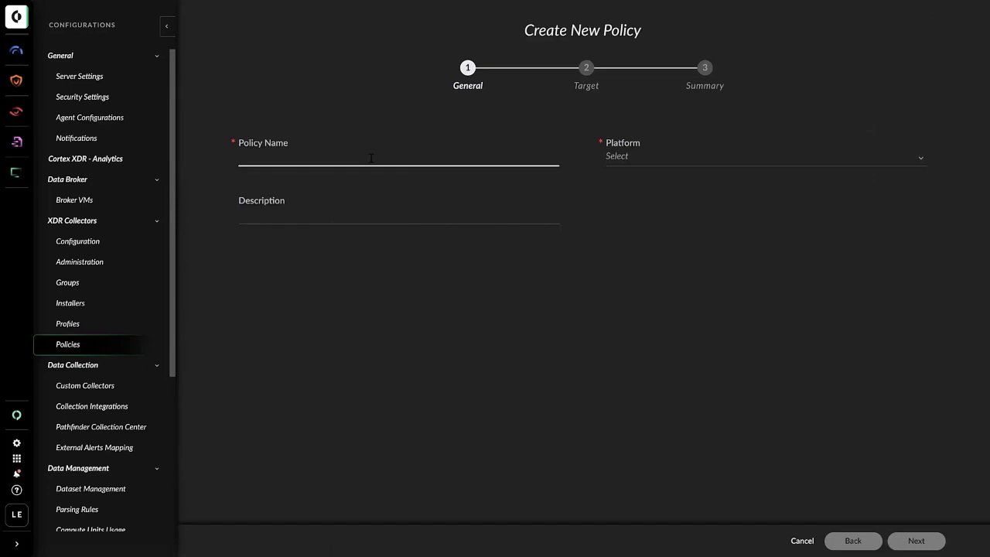
{"action": "type", "text": "eluis4webminar"}
{"action": "left_click", "coordinate": [634, 162]}
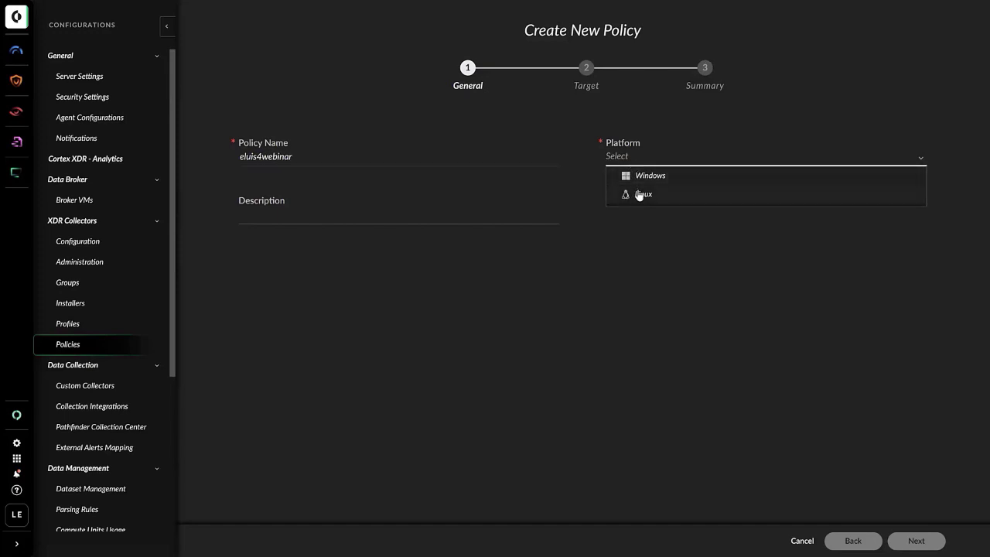
{"action": "left_click", "coordinate": [638, 196]}
{"action": "left_click", "coordinate": [387, 217]}
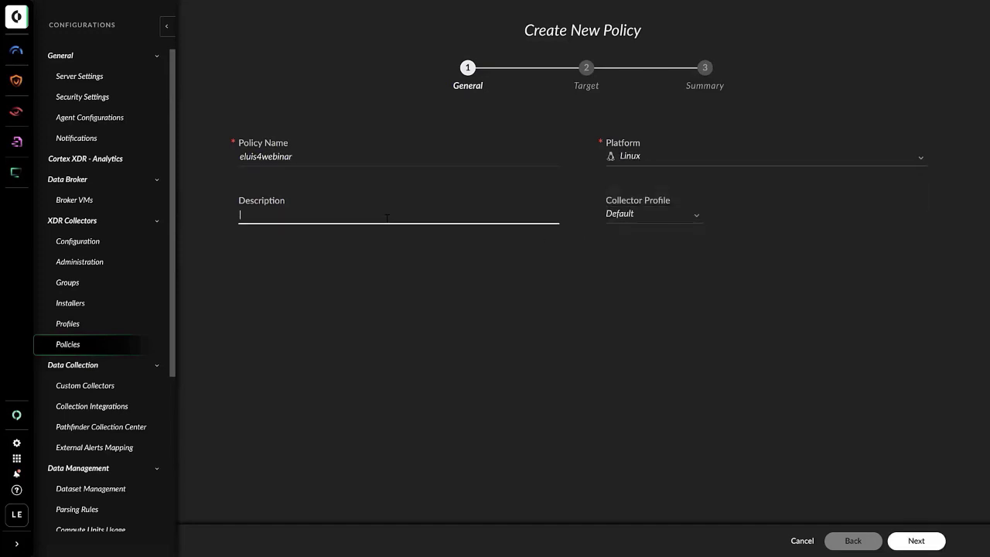
{"action": "type", "text": "my prolicy for webinar"}
Assign the eluisProfile collector profile and continue to the Target step
{"action": "left_click", "coordinate": [685, 221]}
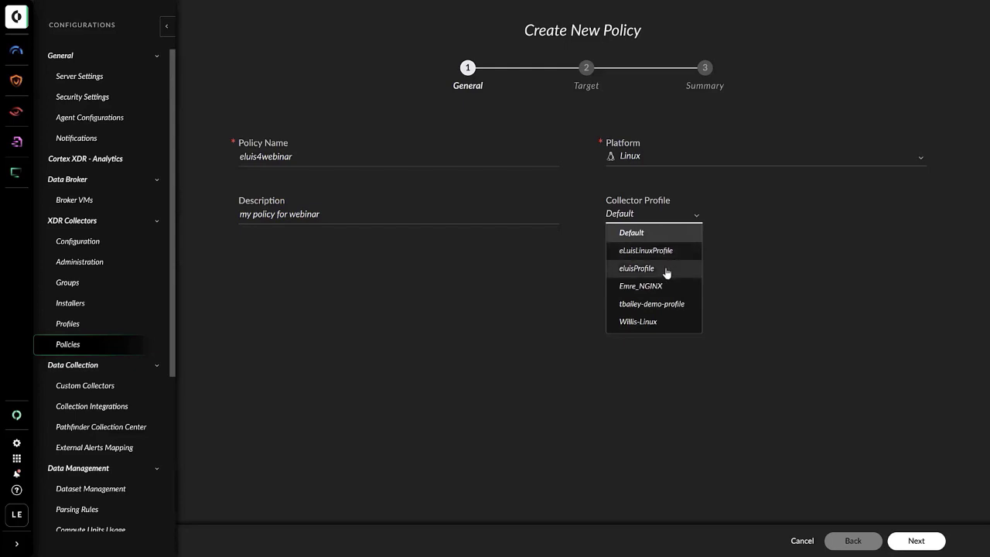
{"action": "left_click", "coordinate": [667, 268]}
{"action": "left_click", "coordinate": [915, 541]}
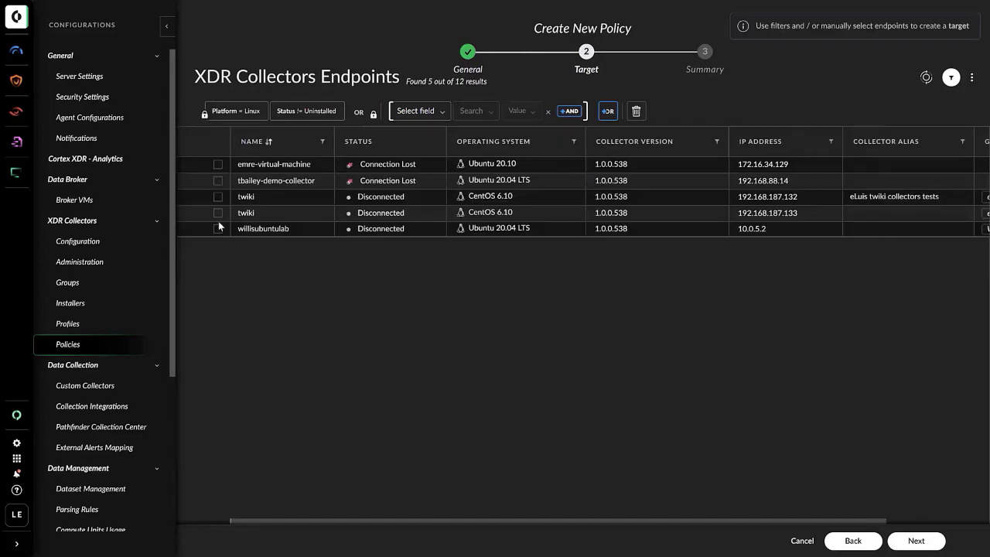
Target both twiki collectors, complete the summary, and save the eluis4webinar policy
{"action": "left_click", "coordinate": [217, 196]}
{"action": "left_click", "coordinate": [217, 213]}
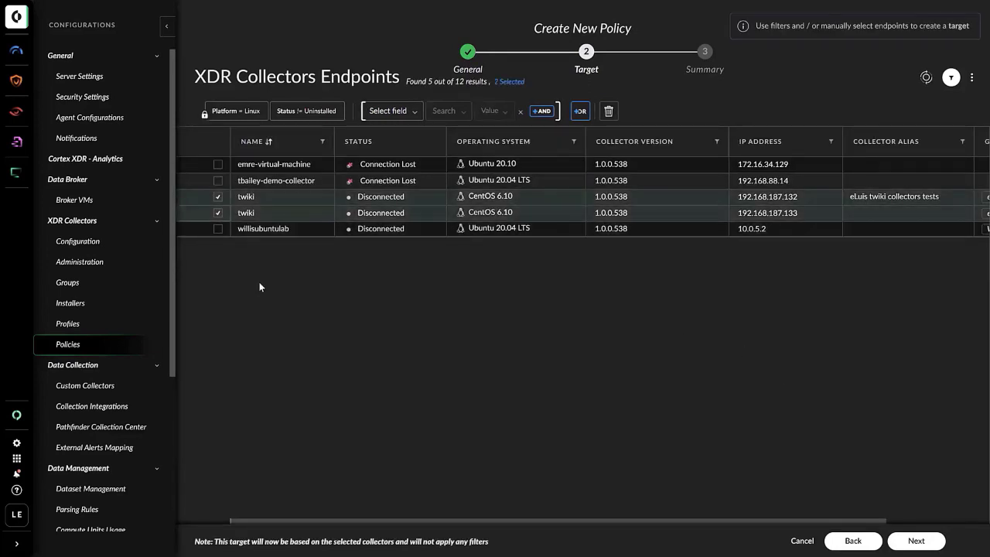
{"action": "left_click", "coordinate": [915, 540]}
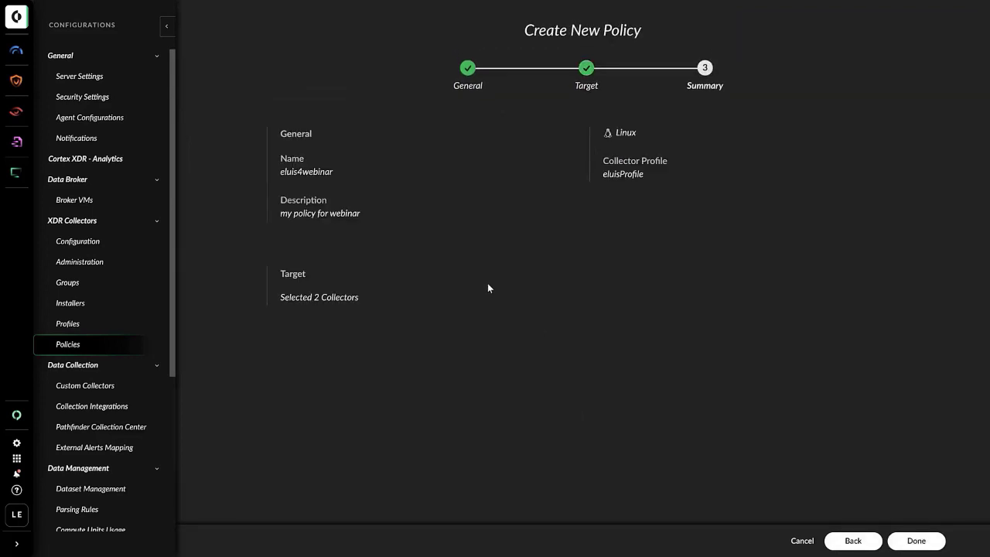
{"action": "left_click", "coordinate": [916, 541]}
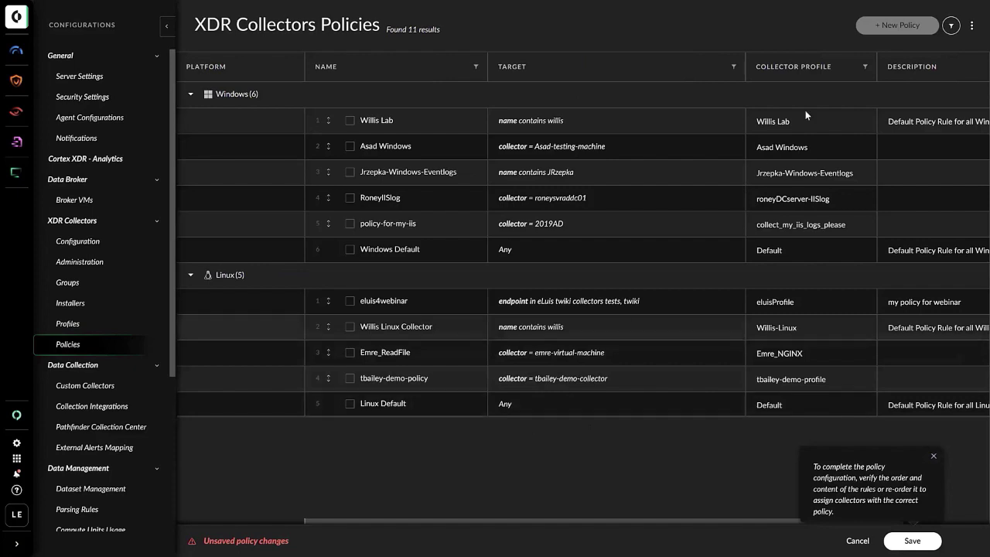
{"action": "left_click", "coordinate": [906, 541]}
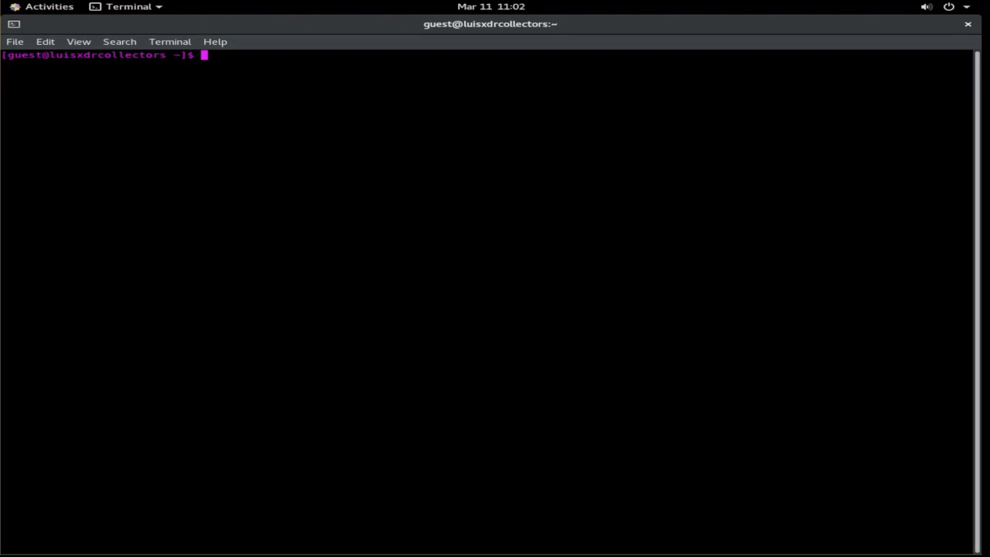
Change into the tests_xdr folder and list its files
{"action": "type", "text": "cd t"}
{"action": "key", "text": "Tab"}
{"action": "key", "text": "Return"}
{"action": "type", "text": "ls"}
{"action": "key", "text": "Return"}
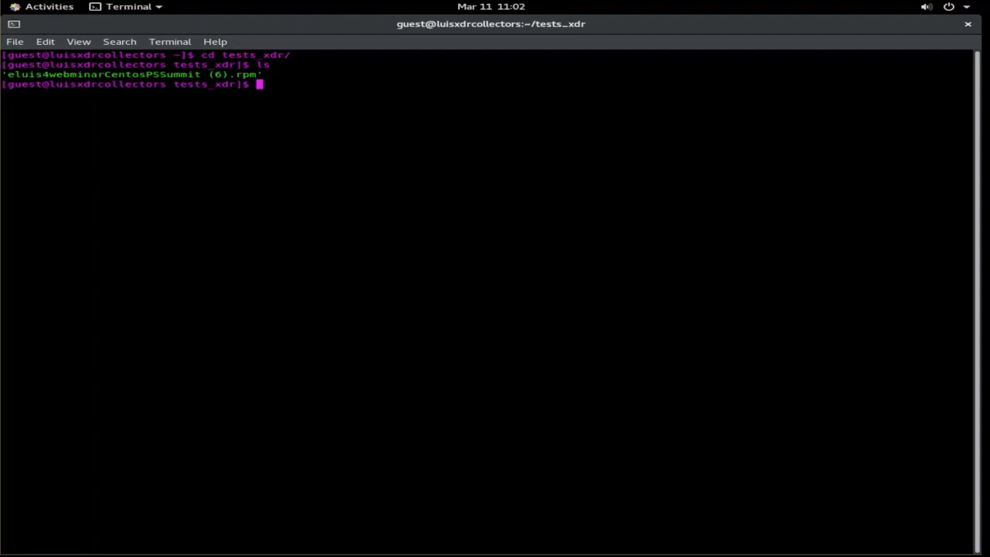
Install eluis4webminarCentosPSSummit (6).rpm with sudo rpm -i, entering the administrator password
{"action": "type", "text": "sudo rpm -i e"}
{"action": "key", "text": "Tab"}
{"action": "key", "text": "Return"}
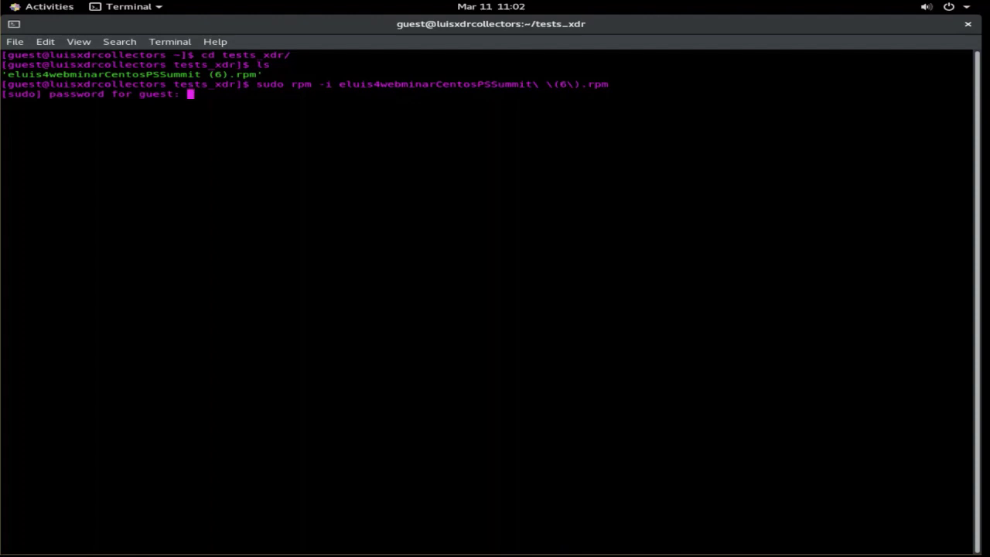
{"action": "key", "text": "Return"}
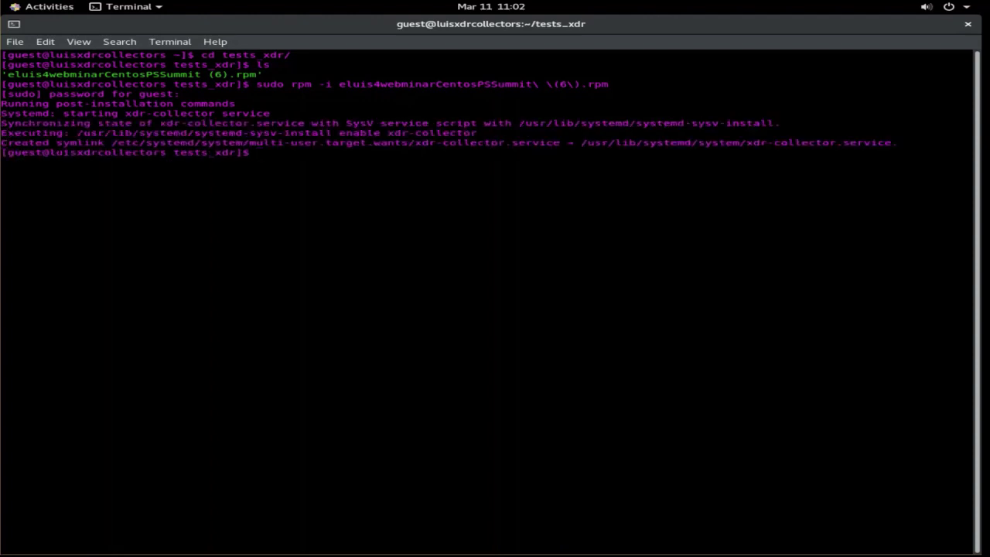
Run ps -ef | grep -i xdr and highlight the running xdr-collector process lines
{"action": "type", "text": "ps -ef | grep -i xdr"}
{"action": "key", "text": "Return"}
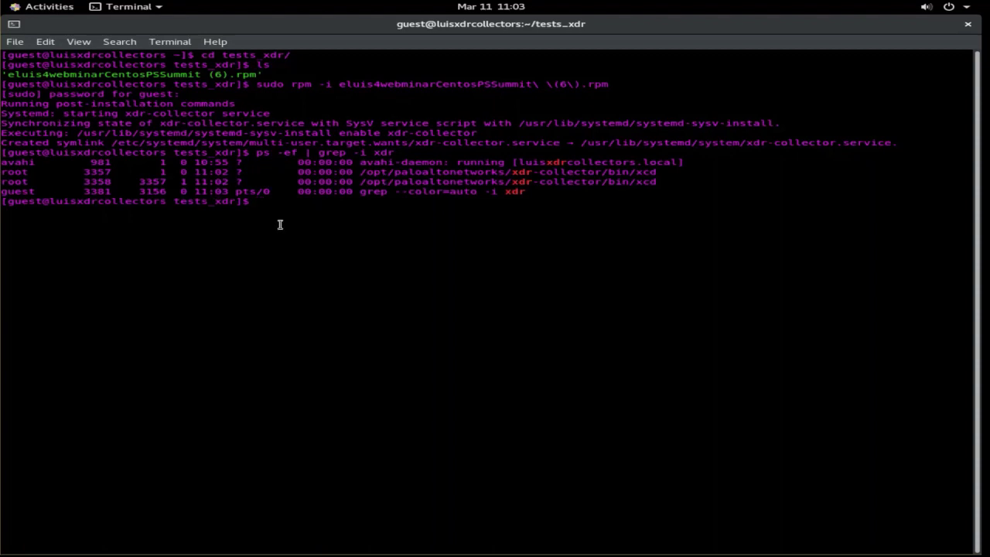
{"action": "left_click_drag", "start_coordinate": [387, 172], "coordinate": [573, 189]}
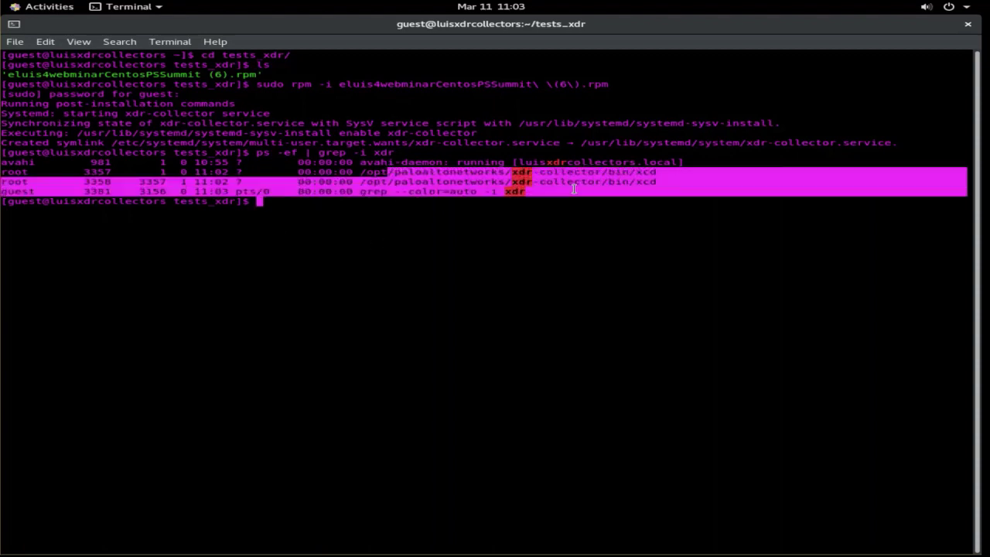
{"action": "left_click", "coordinate": [521, 224]}
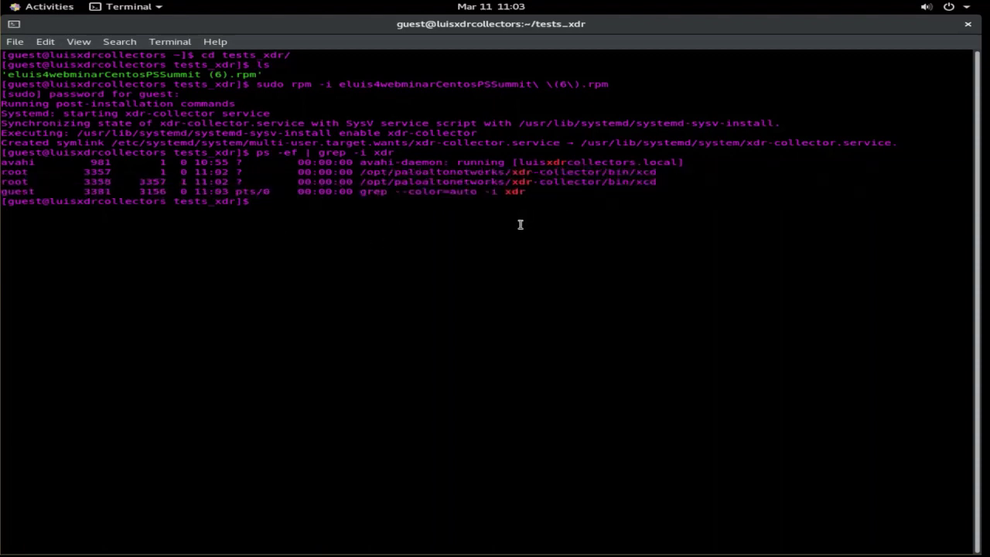
{"action": "left_click", "coordinate": [13, 48]}
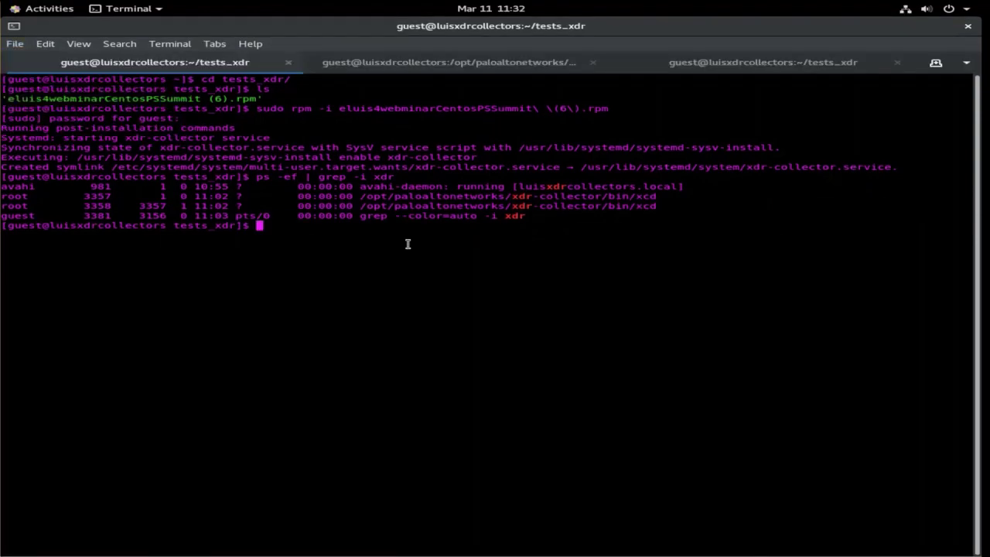
Run ps -ef | grep -i filebeat and highlight the filebeat process launched from xdr-collector
{"action": "type", "text": "ps -ef"}
{"action": "type", "text": "| grep -i filebeat"}
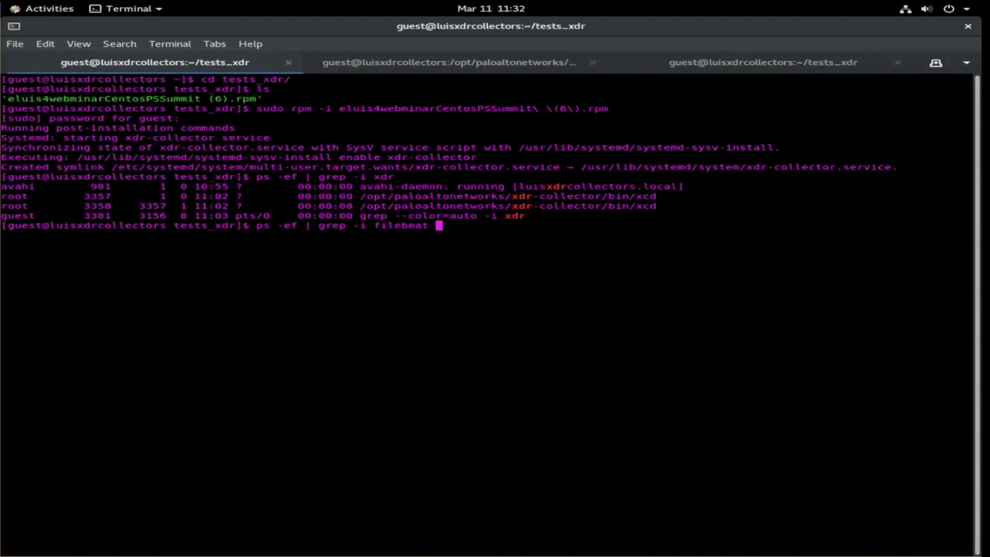
{"action": "key", "text": "Return"}
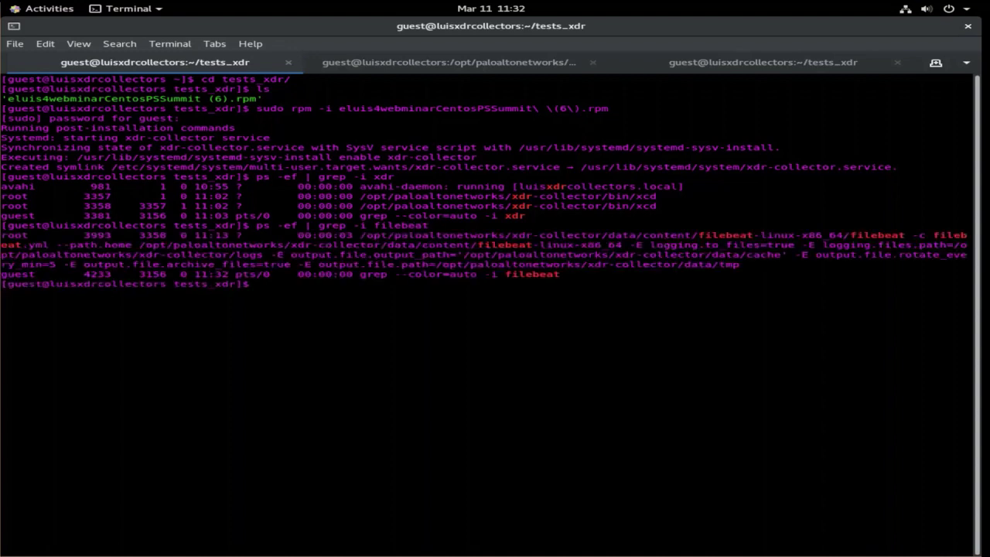
{"action": "left_click_drag", "start_coordinate": [565, 274], "coordinate": [513, 232]}
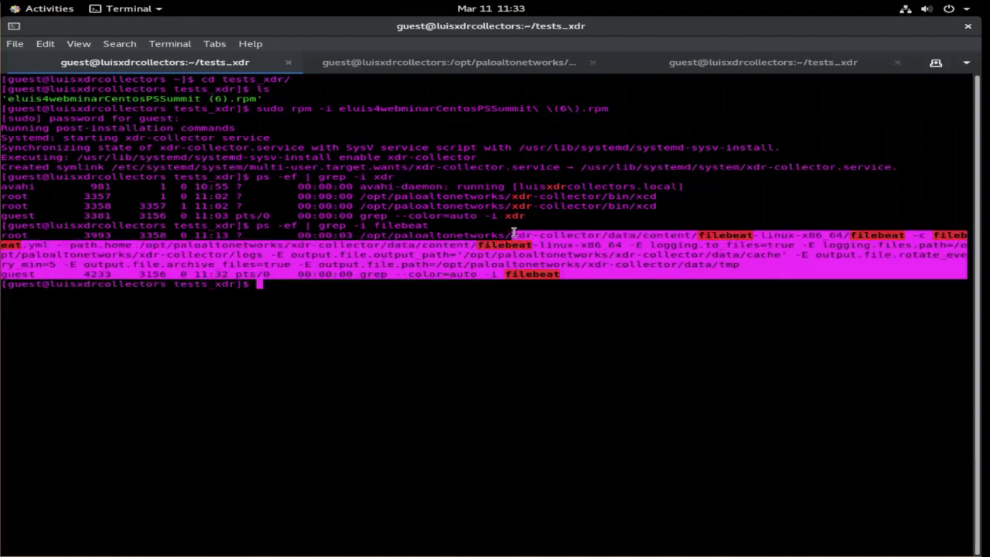
{"action": "left_click", "coordinate": [512, 232]}
{"action": "left_click_drag", "start_coordinate": [512, 196], "coordinate": [629, 197]}
{"action": "left_click_drag", "start_coordinate": [469, 246], "coordinate": [571, 273]}
{"action": "left_click", "coordinate": [571, 273]}
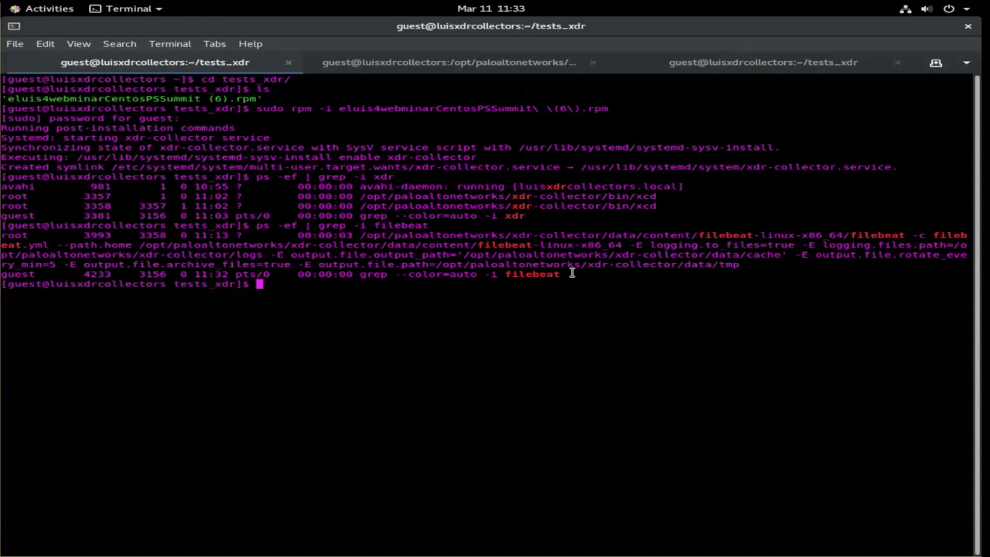
Run ../CXDR32_CollectorsAgents/scripts/log_generator.sh, building the path with Tab completion
{"action": "type", "text": "../C"}
{"action": "key", "text": "Tab"}
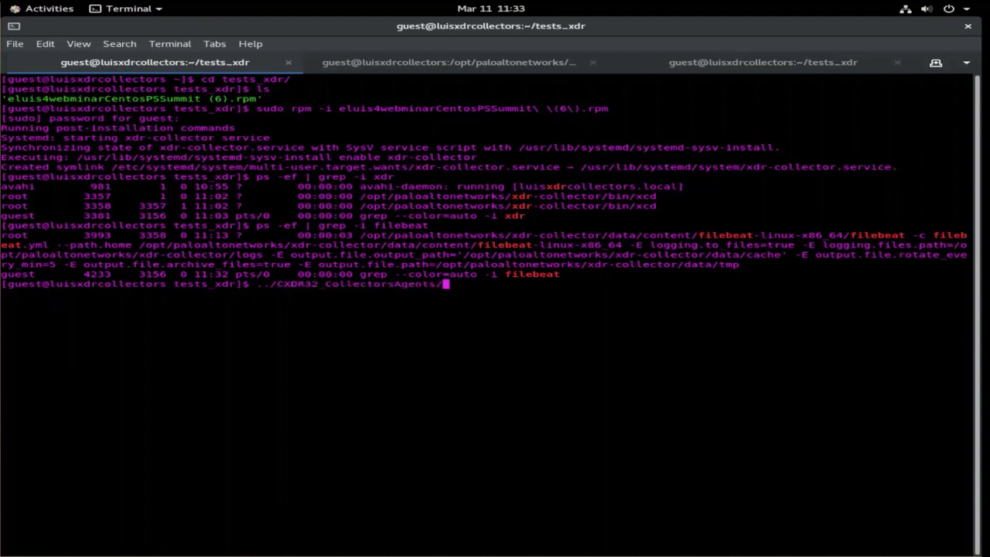
{"action": "type", "text": "s"}
{"action": "type", "text": "q"}
{"action": "key", "text": "BackSpace"}
{"action": "key", "text": "Tab"}
{"action": "key", "text": "Tab"}
{"action": "key", "text": "Tab"}
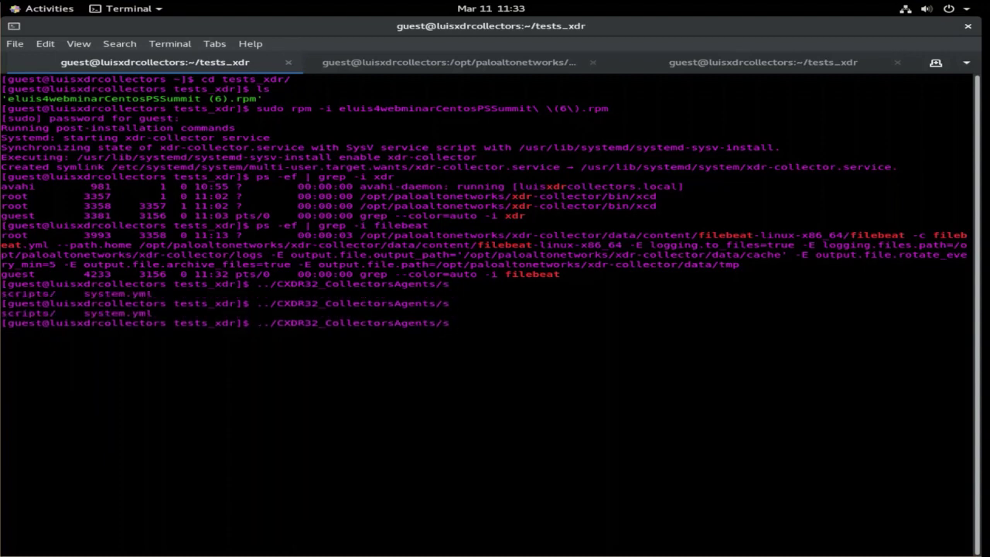
{"action": "type", "text": "c"}
{"action": "key", "text": "Tab"}
{"action": "type", "text": "l"}
{"action": "key", "text": "Tab"}
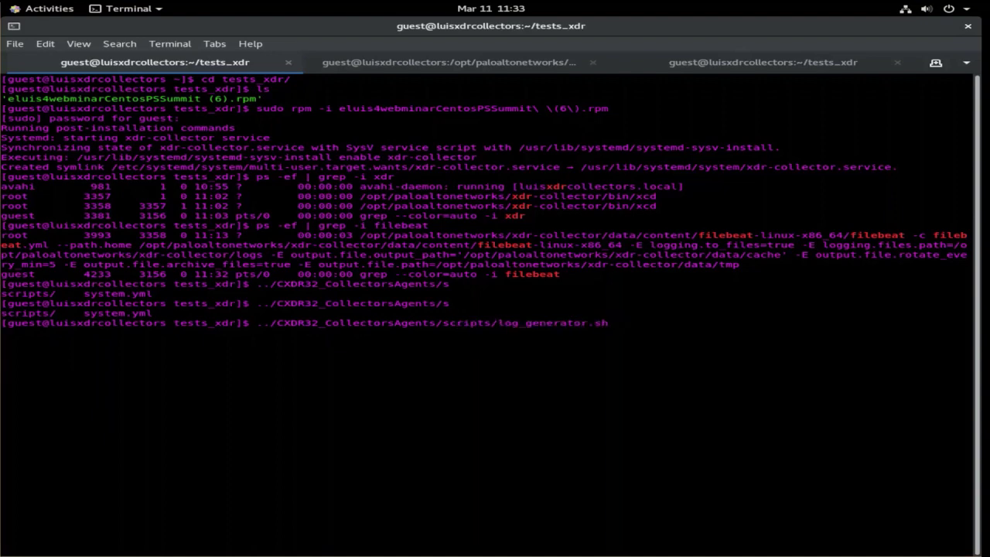
{"action": "key", "text": "Return"}
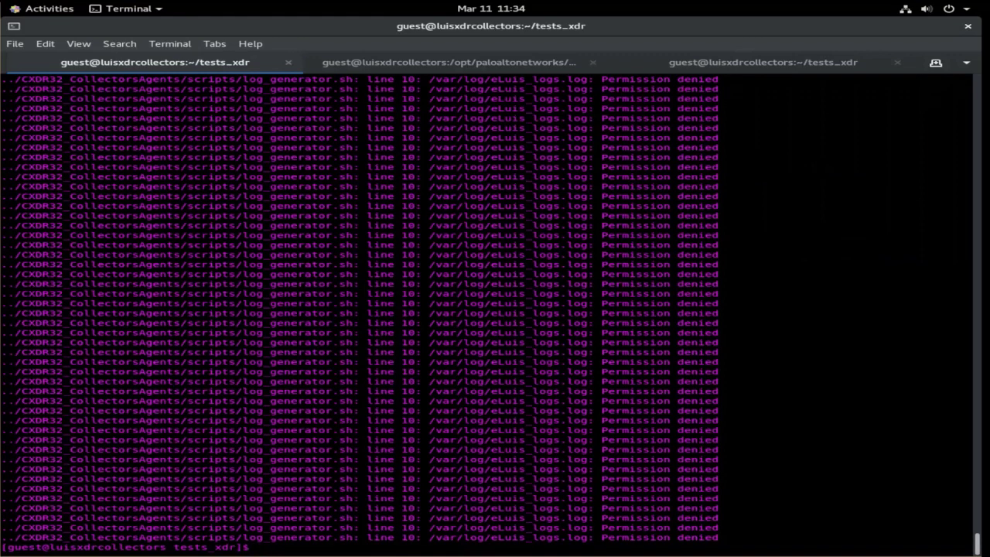
Rerun the log_generator.sh command with sudo and enter the administrator password
{"action": "key", "text": "Up"}
{"action": "key", "text": "Left"}
{"action": "key", "text": "Left"}
{"action": "key", "text": "Left"}
{"action": "key", "text": "Left"}
{"action": "key", "text": "Left"}
{"action": "key", "text": "Left"}
{"action": "key", "text": "Left"}
{"action": "key", "text": "Left"}
{"action": "key", "text": "Left"}
{"action": "key", "text": "Left"}
{"action": "key", "text": "Left"}
{"action": "key", "text": "Left"}
{"action": "key", "text": "Left"}
{"action": "key", "text": "Left"}
{"action": "key", "text": "Left"}
{"action": "key", "text": "Left"}
{"action": "key", "text": "Left"}
{"action": "key", "text": "Left"}
{"action": "key", "text": "Left"}
{"action": "key", "text": "Left"}
{"action": "key", "text": "Left"}
{"action": "key", "text": "Left"}
{"action": "key", "text": "Left"}
{"action": "key", "text": "Left"}
{"action": "key", "text": "Left"}
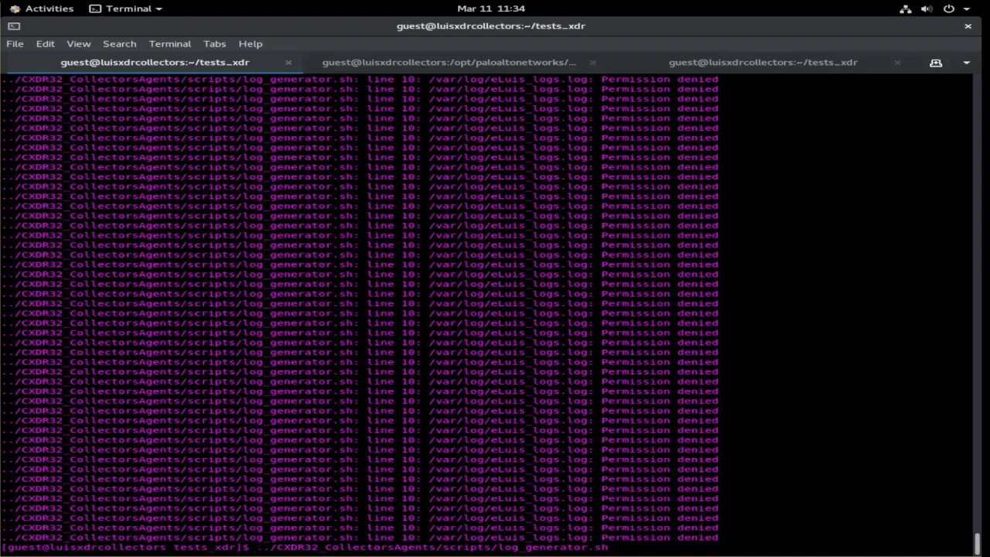
{"action": "type", "text": "sudo"}
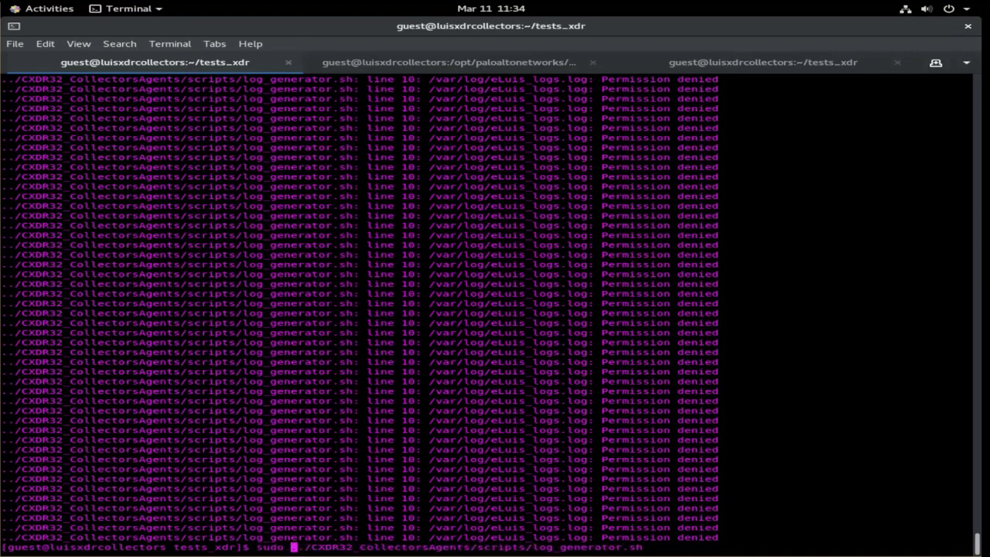
{"action": "key", "text": "Return"}
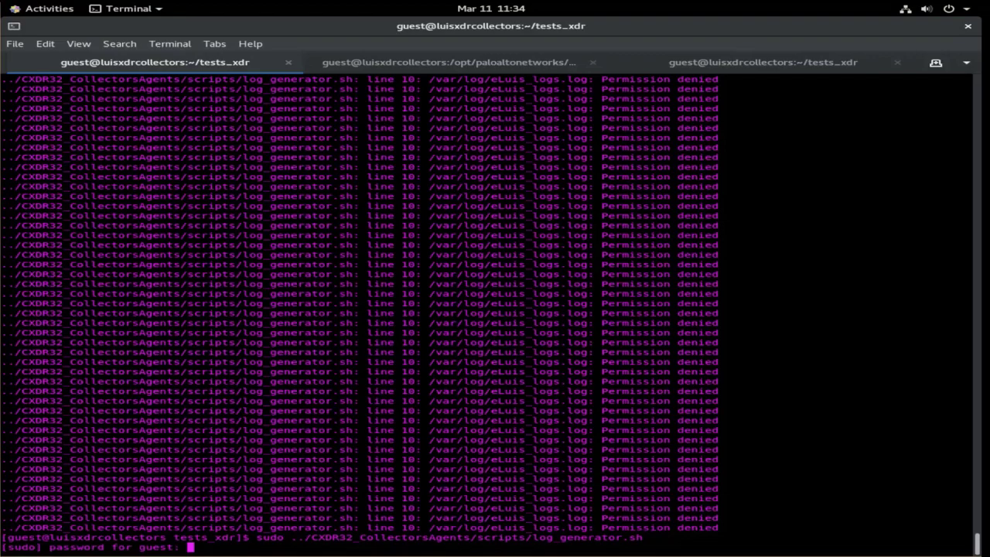
{"action": "key", "text": "Return"}
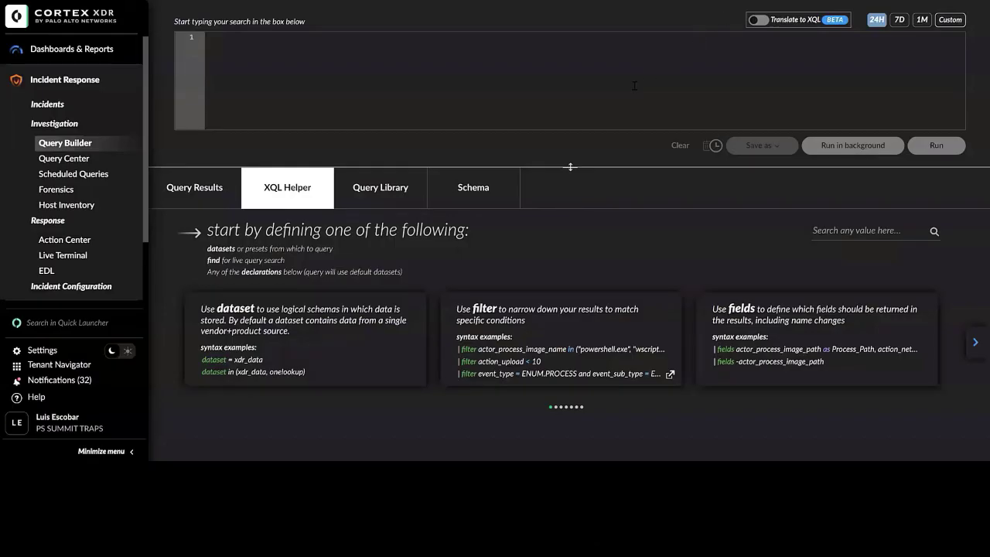
Start the XQL query with dataset = log_log_raw
{"action": "left_click", "coordinate": [634, 78]}
{"action": "type", "text": "dat"}
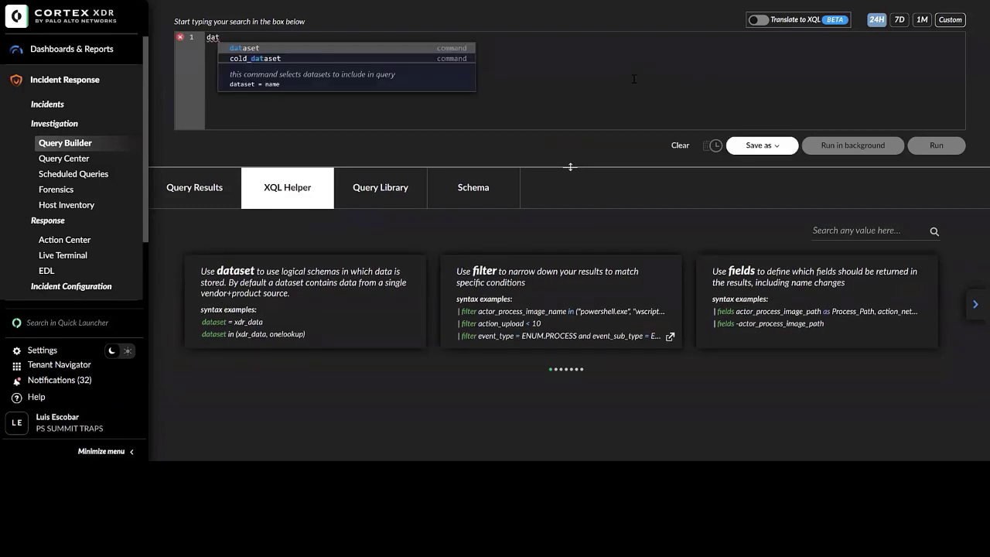
{"action": "type", "text": "aset"}
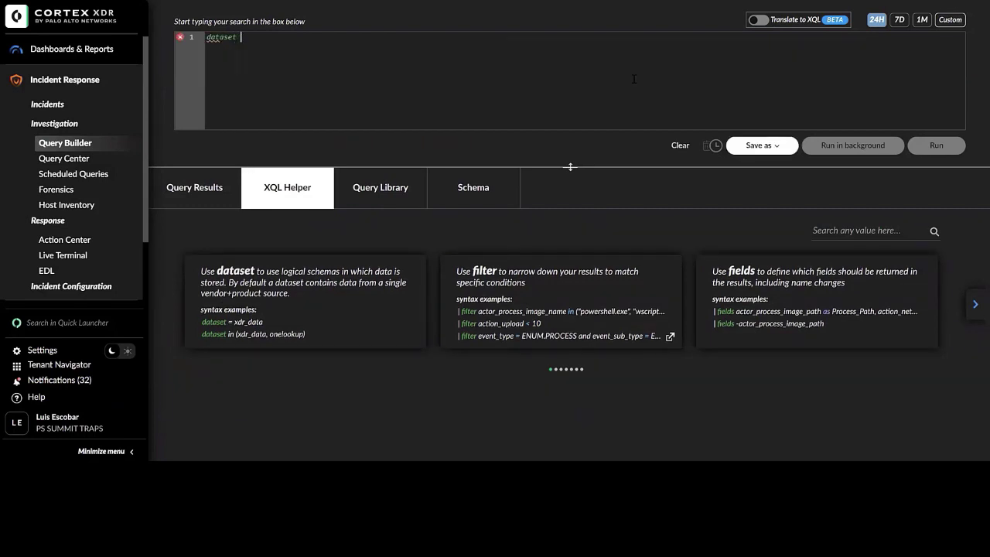
{"action": "type", "text": " = "}
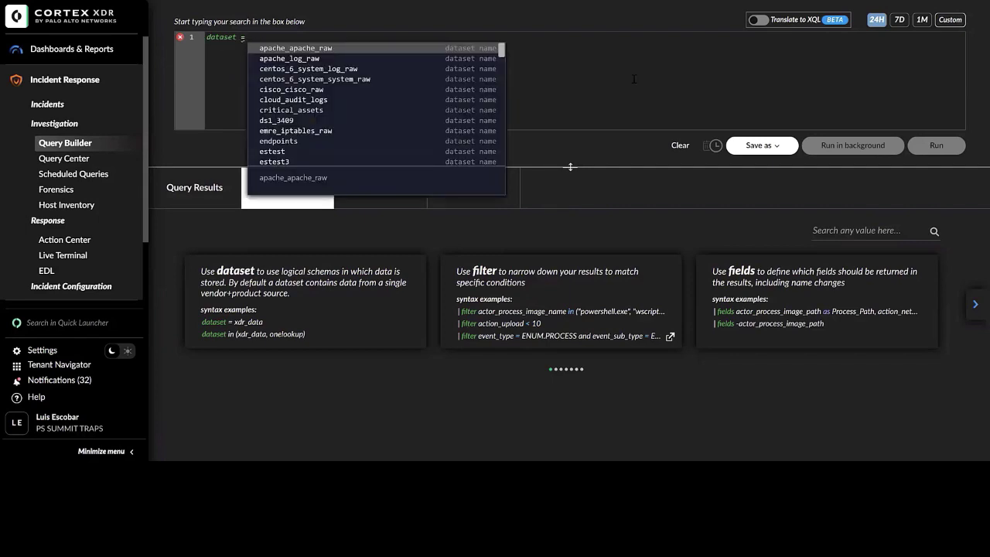
{"action": "type", "text": "log"}
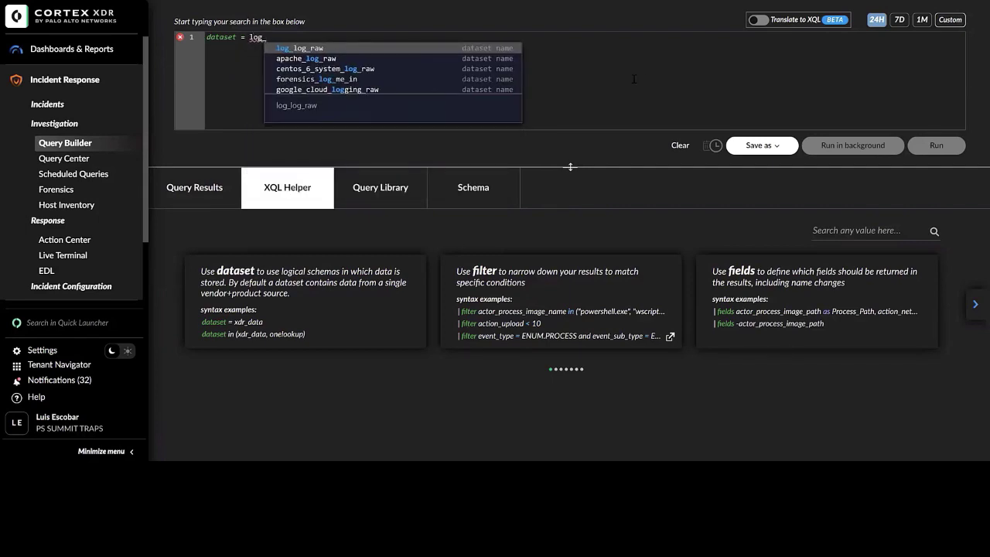
{"action": "key", "text": "Return"}
{"action": "key", "text": "Return"}
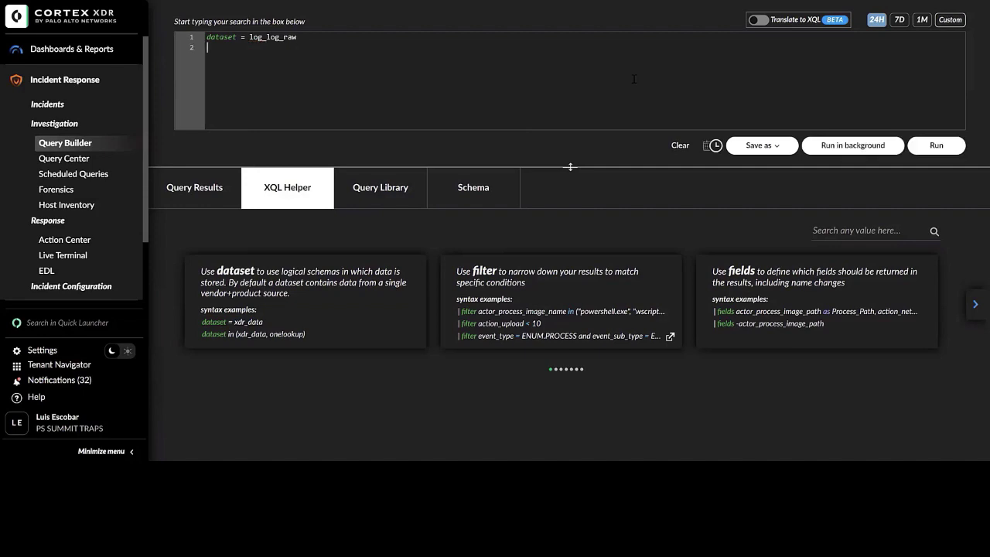
Add line 2: | filter(_raw_log contains the tester's first name)
{"action": "type", "text": "file"}
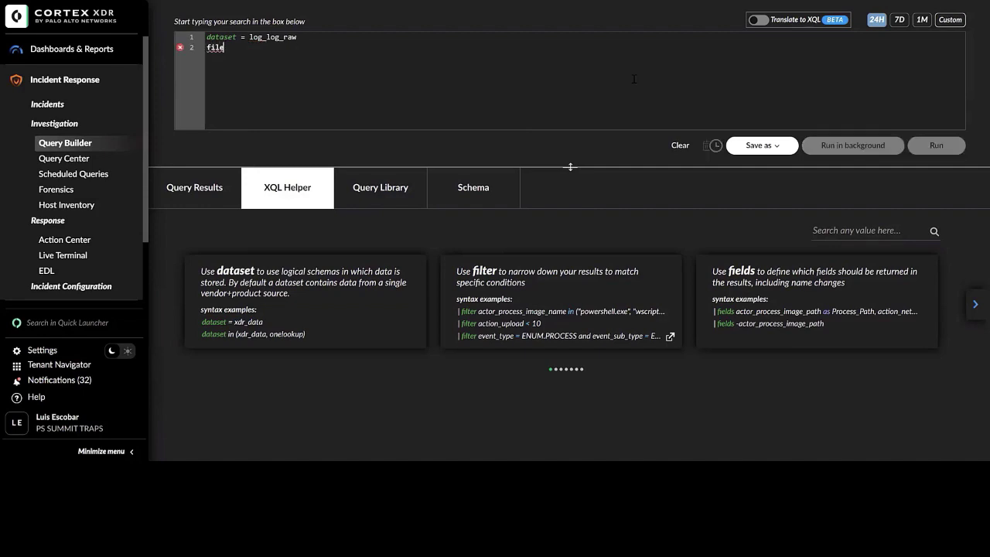
{"action": "key", "text": "BackSpace"}
{"action": "type", "text": "ter"}
{"action": "key", "text": "Home"}
{"action": "type", "text": "|"}
{"action": "key", "text": "Right"}
{"action": "key", "text": "Right"}
{"action": "key", "text": "Right"}
{"action": "key", "text": "Right"}
{"action": "key", "text": "Right"}
{"action": "key", "text": "Right"}
{"action": "type", "text": "("}
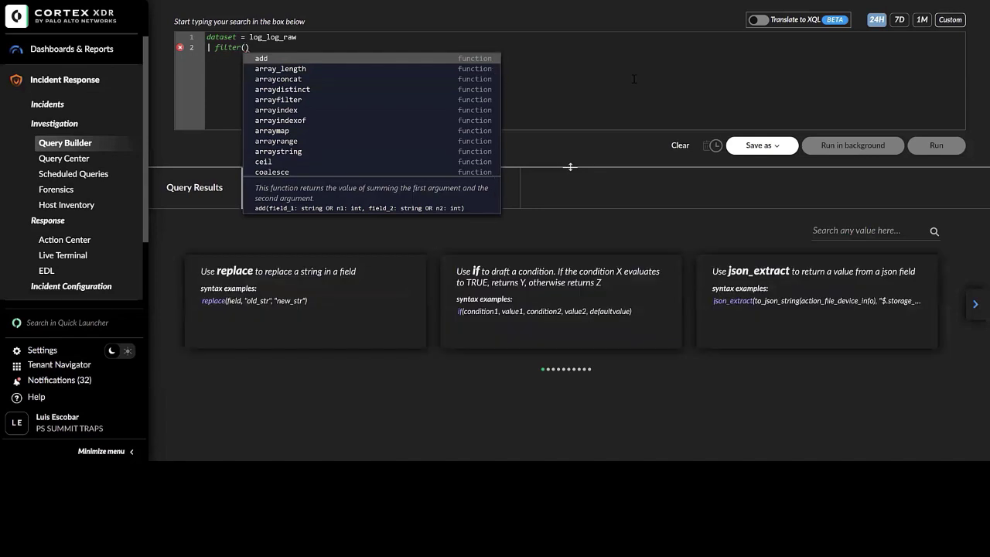
{"action": "type", "text": "_raw"}
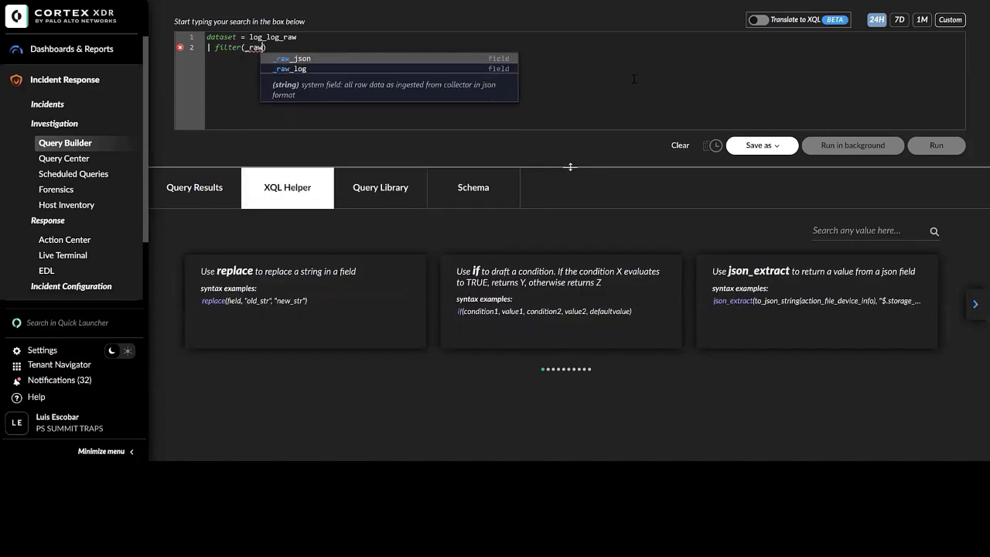
{"action": "type", "text": "_l"}
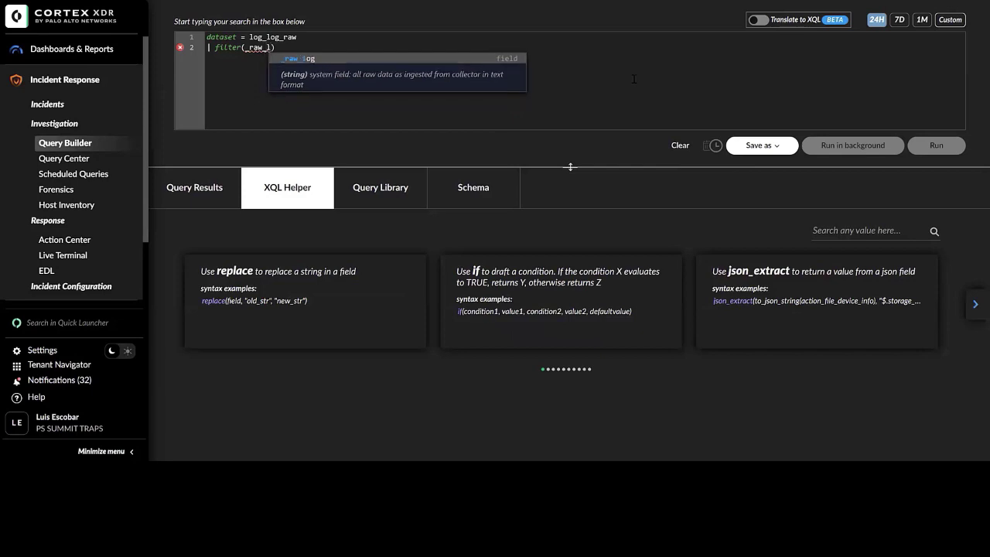
{"action": "key", "text": "Tab"}
{"action": "type", "text": "contains"}
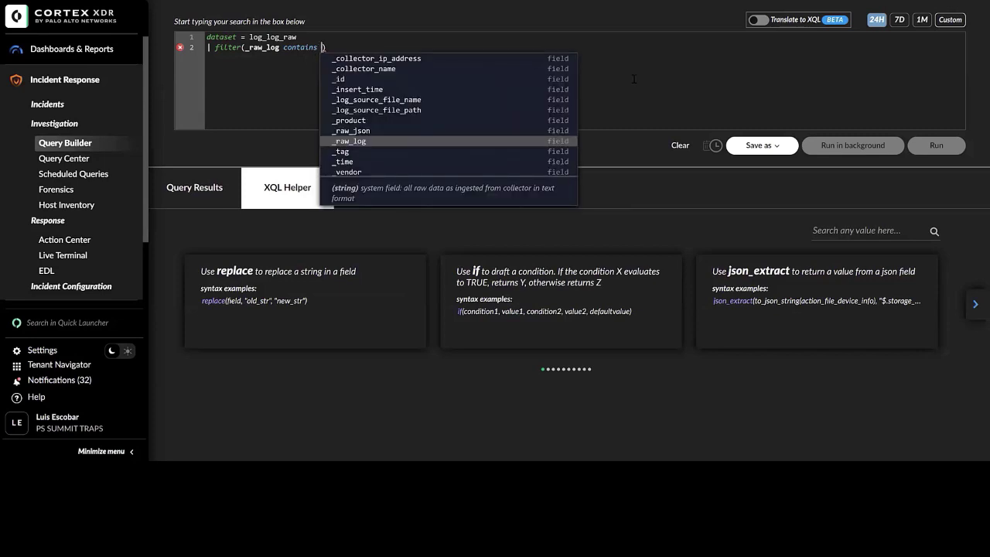
{"action": "type", "text": " \"Luis"}
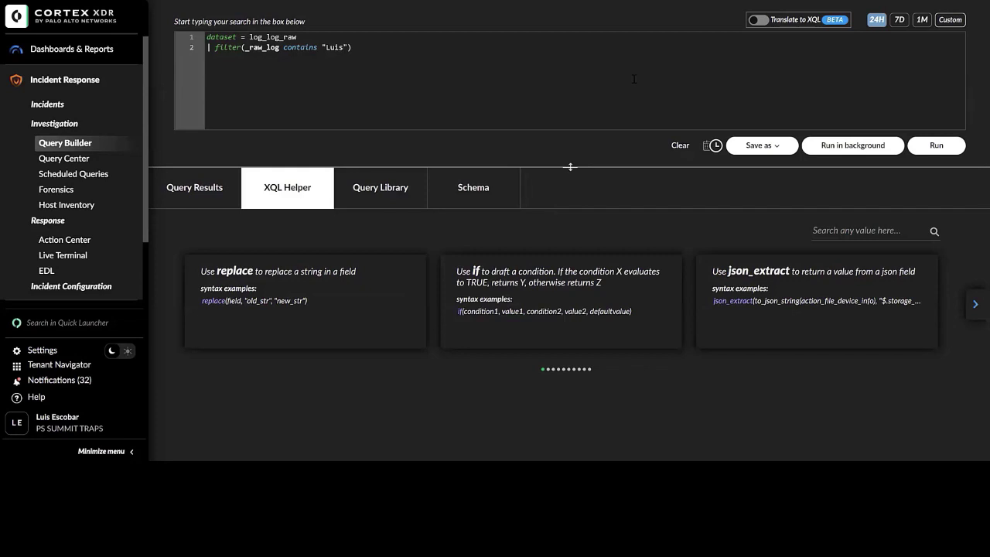
{"action": "key", "text": "End"}
{"action": "key", "text": "ctrl+space"}
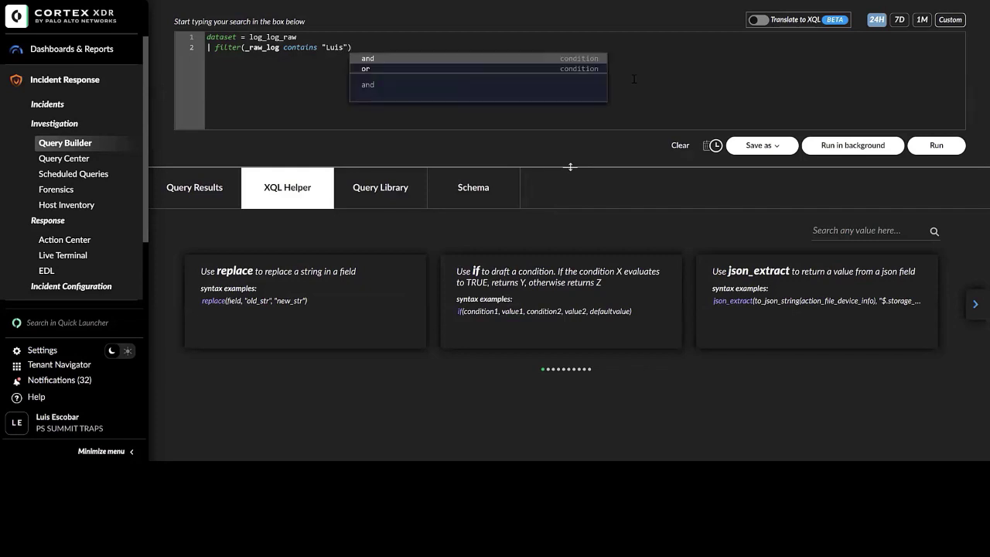
Run the query and highlight the log_log_raw dataset and filter condition in the editor
{"action": "left_click", "coordinate": [933, 147]}
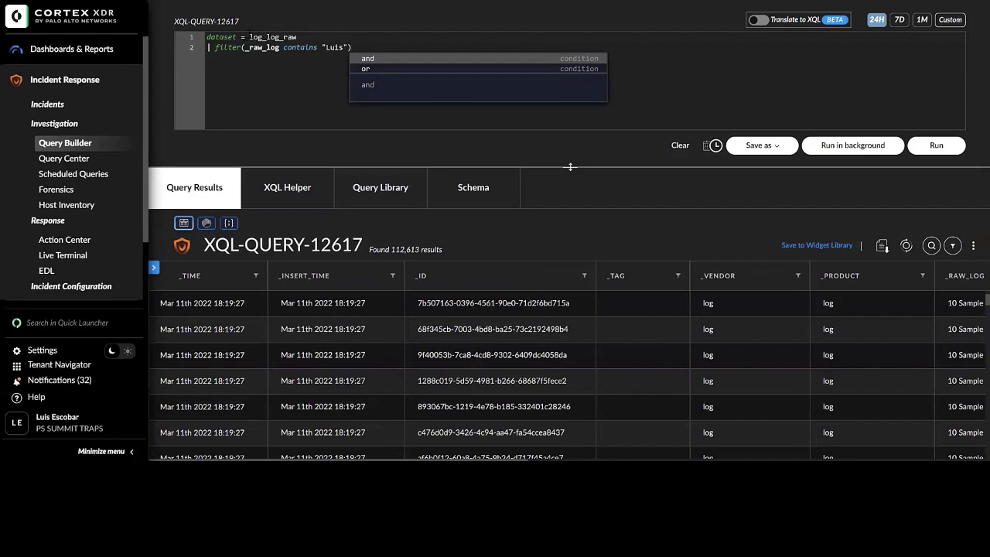
{"action": "left_click_drag", "start_coordinate": [249, 37], "coordinate": [297, 36]}
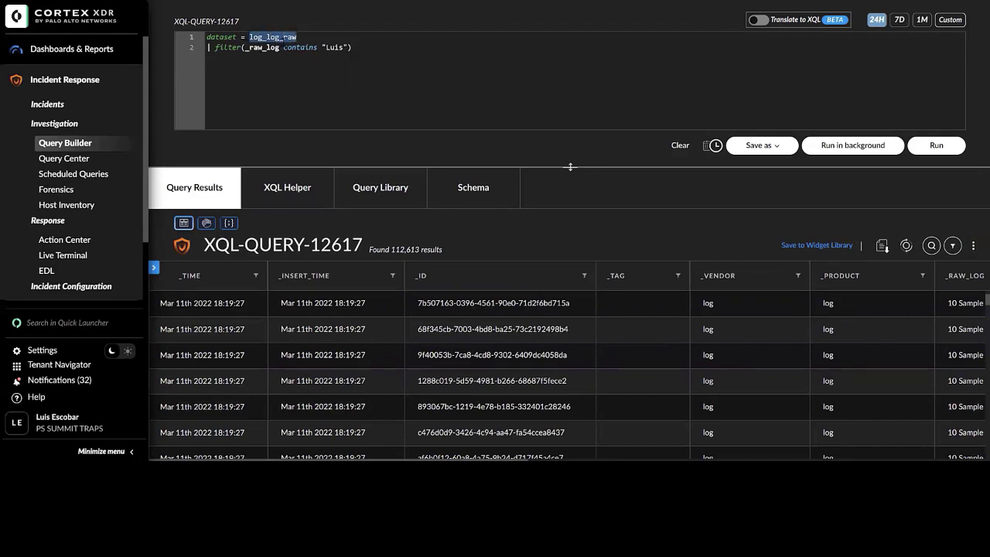
{"action": "left_click", "coordinate": [281, 67]}
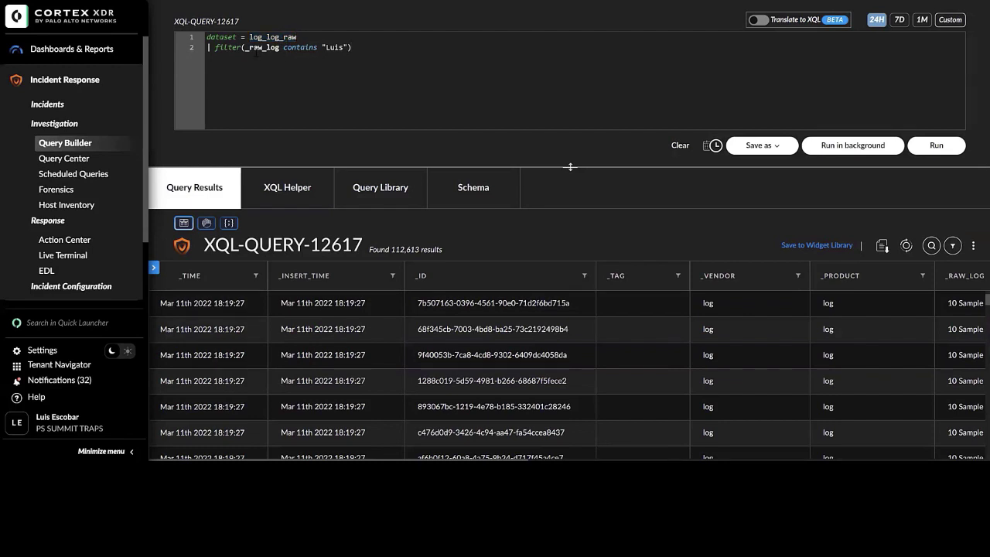
{"action": "left_click_drag", "start_coordinate": [245, 48], "coordinate": [326, 48]}
Scroll the 112,613 results sideways to inspect the _RAW_LOG, collector and log source columns
{"action": "scroll", "coordinate": [570, 363], "scroll_direction": "right", "scroll_amount": 5}
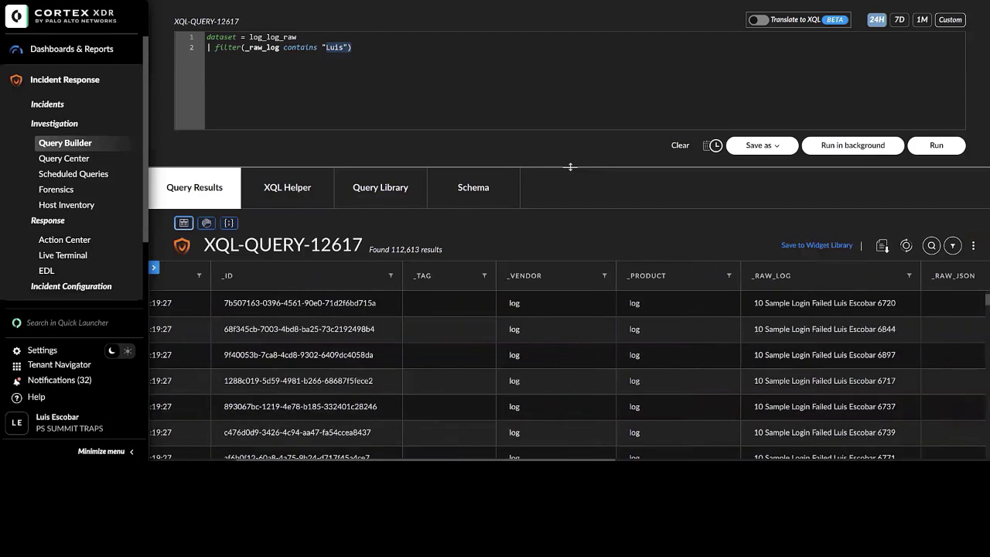
{"action": "scroll", "coordinate": [663, 433], "scroll_direction": "right", "scroll_amount": 4}
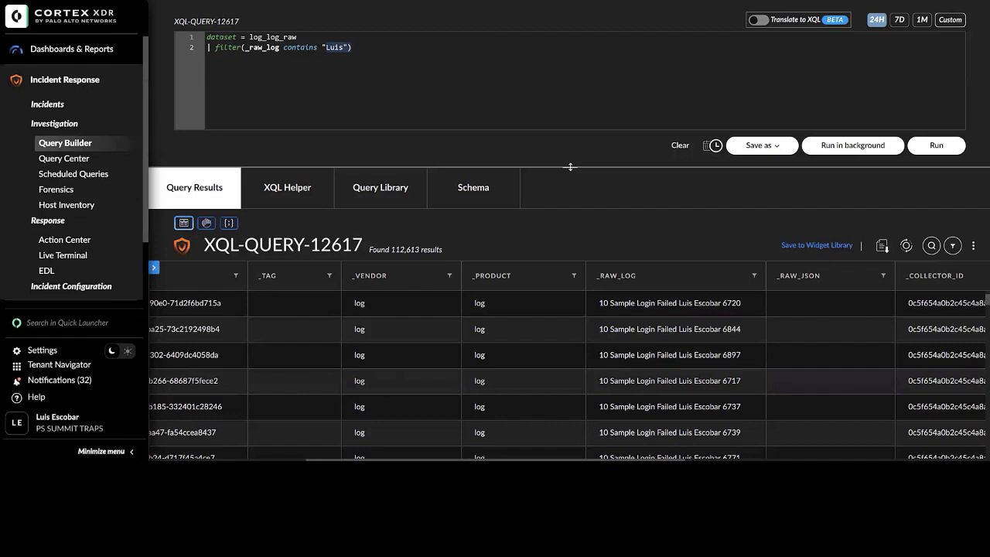
{"action": "scroll", "coordinate": [570, 364], "scroll_direction": "right", "scroll_amount": 3}
{"action": "scroll", "coordinate": [570, 167], "scroll_direction": "right", "scroll_amount": 6}
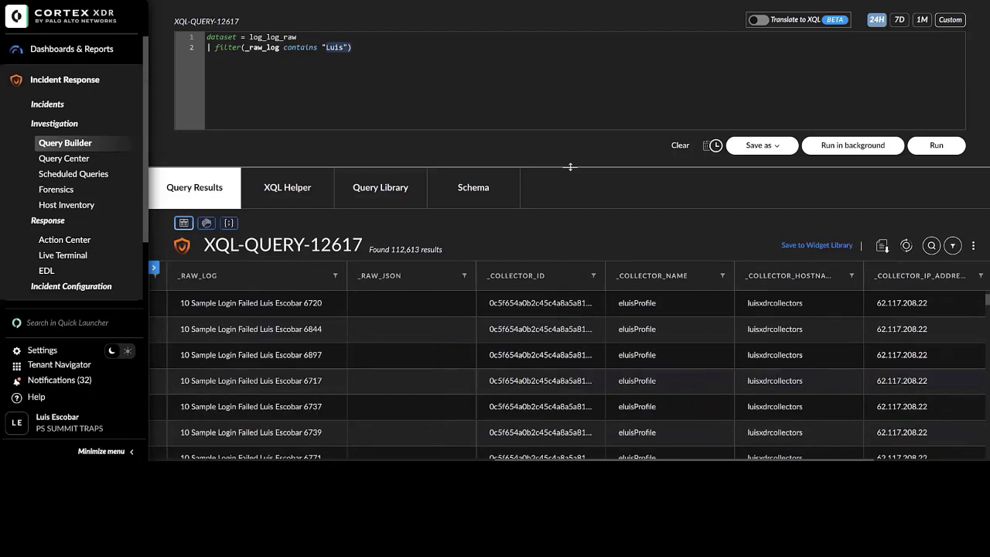
{"action": "scroll", "coordinate": [570, 167], "scroll_direction": "right", "scroll_amount": 1}
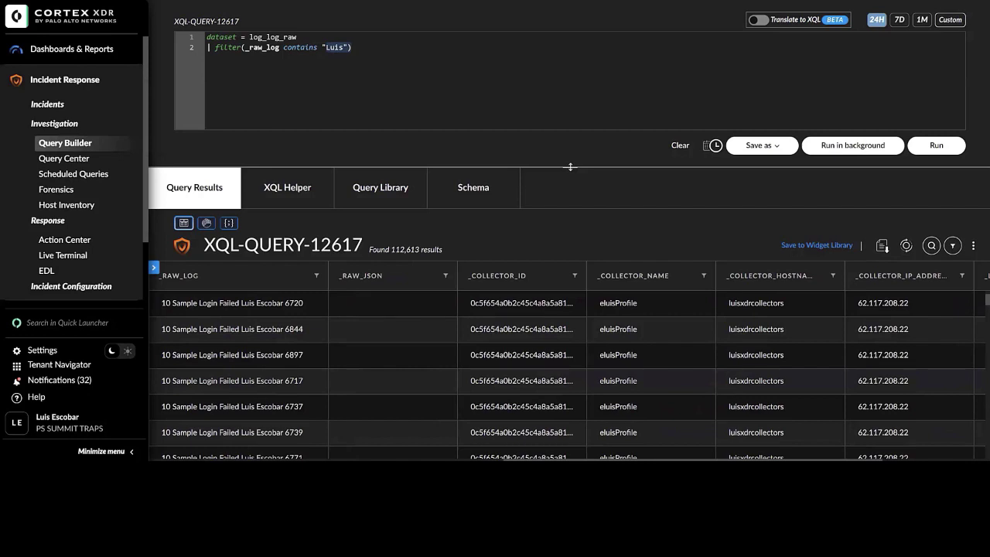
{"action": "scroll", "coordinate": [570, 166], "scroll_direction": "right", "scroll_amount": 4}
{"action": "scroll", "coordinate": [570, 166], "scroll_direction": "right", "scroll_amount": 1}
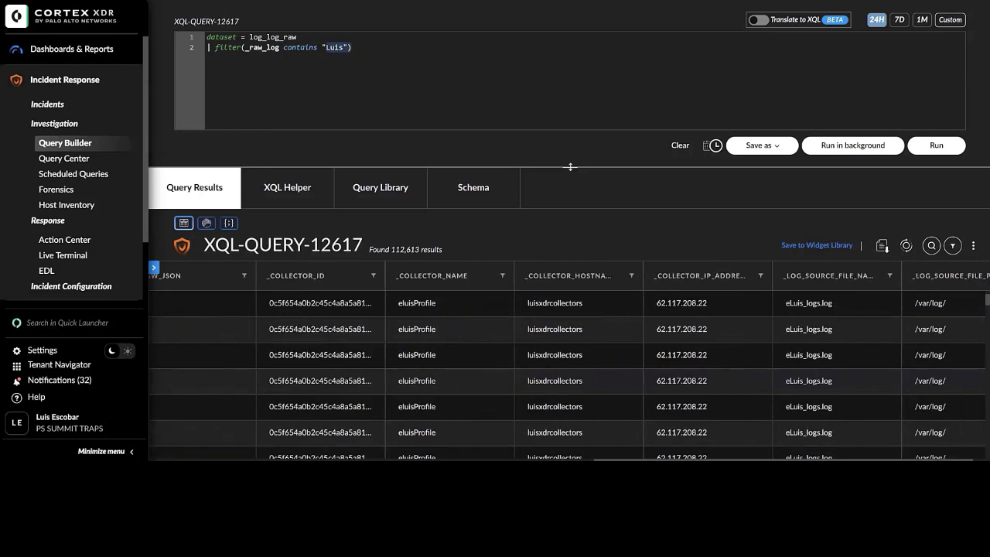
{"action": "scroll", "coordinate": [570, 167], "scroll_direction": "left", "scroll_amount": 8}
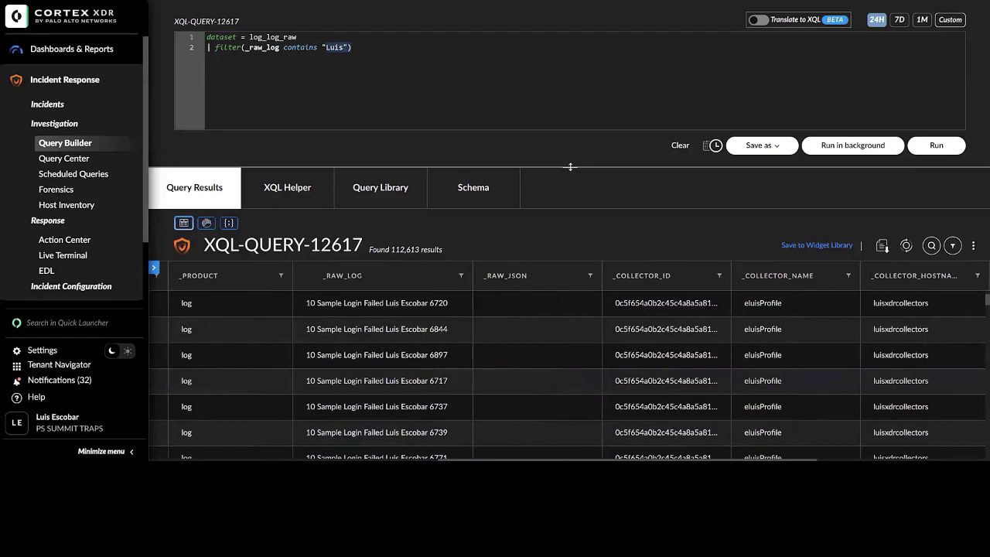
{"action": "scroll", "coordinate": [570, 167], "scroll_direction": "right", "scroll_amount": 9}
{"action": "scroll", "coordinate": [570, 167], "scroll_direction": "left", "scroll_amount": 20}
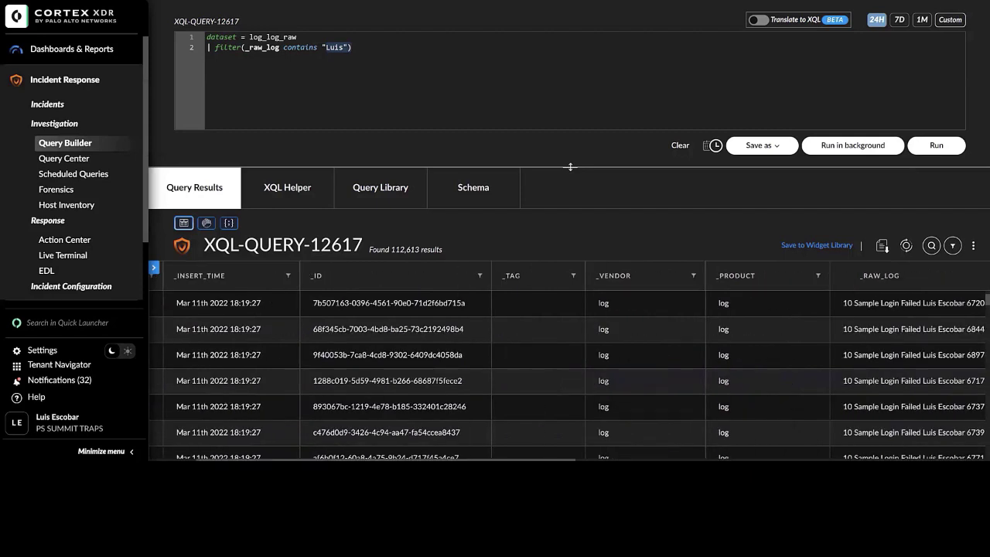
{"action": "scroll", "coordinate": [278, 407], "scroll_direction": "left", "scroll_amount": 3}
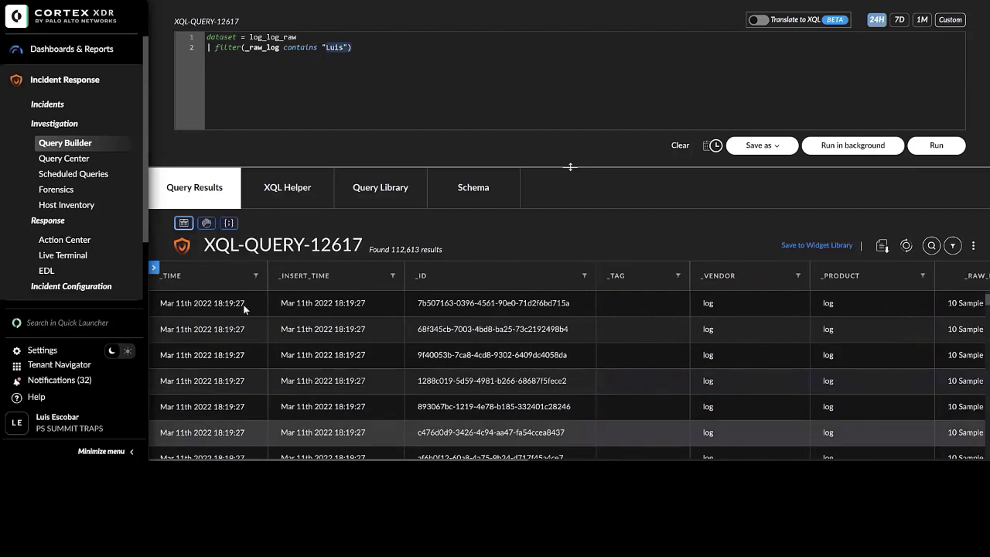
{"action": "left_click", "coordinate": [399, 64]}
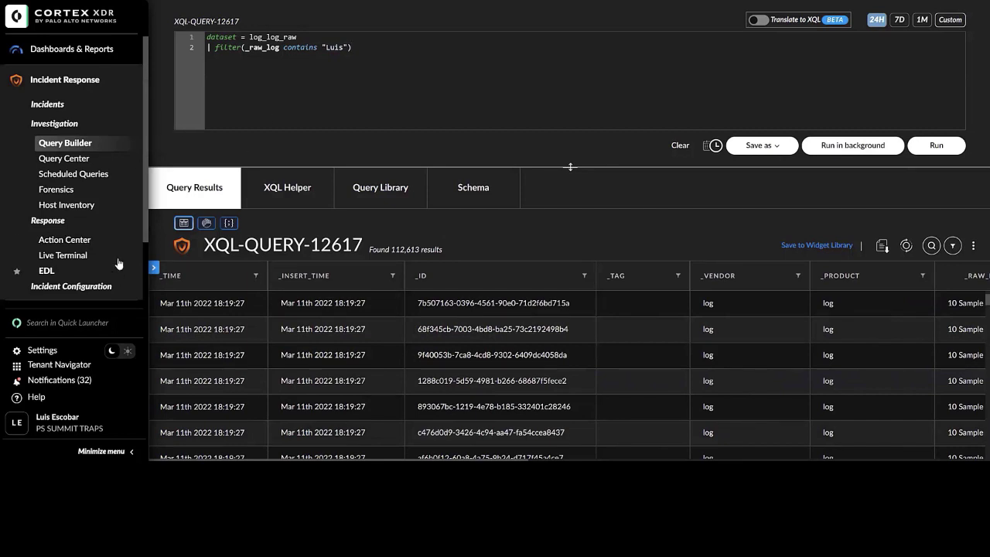
Edit the webinar Linux collector profile and scroll to its Filebeat config with /var/log paths
{"action": "mouse_move", "coordinate": [46, 353]}
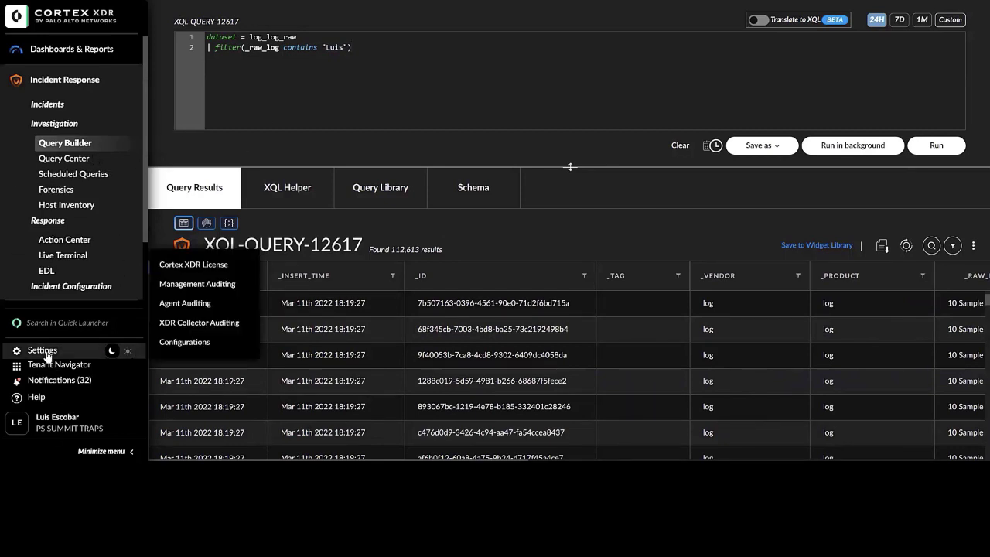
{"action": "left_click", "coordinate": [174, 342]}
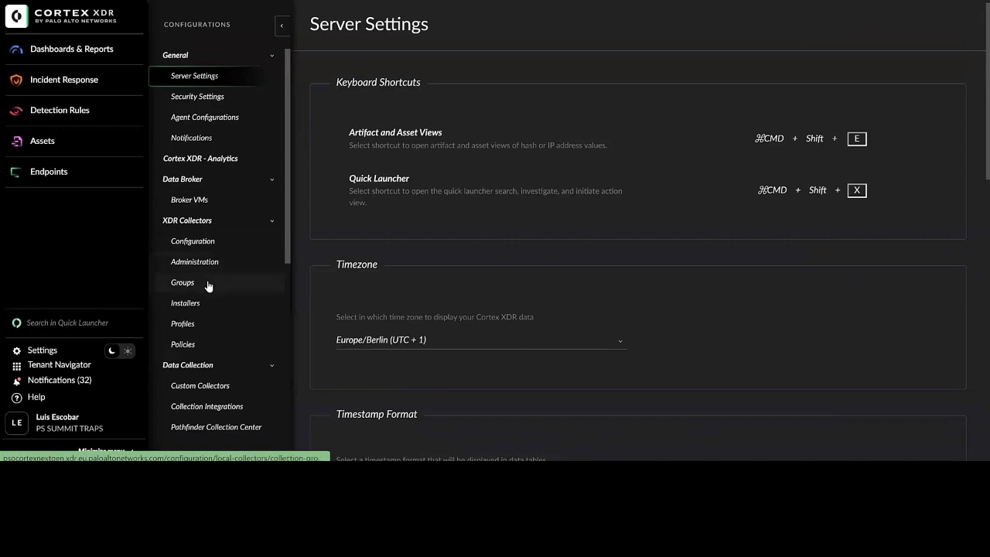
{"action": "left_click", "coordinate": [196, 330]}
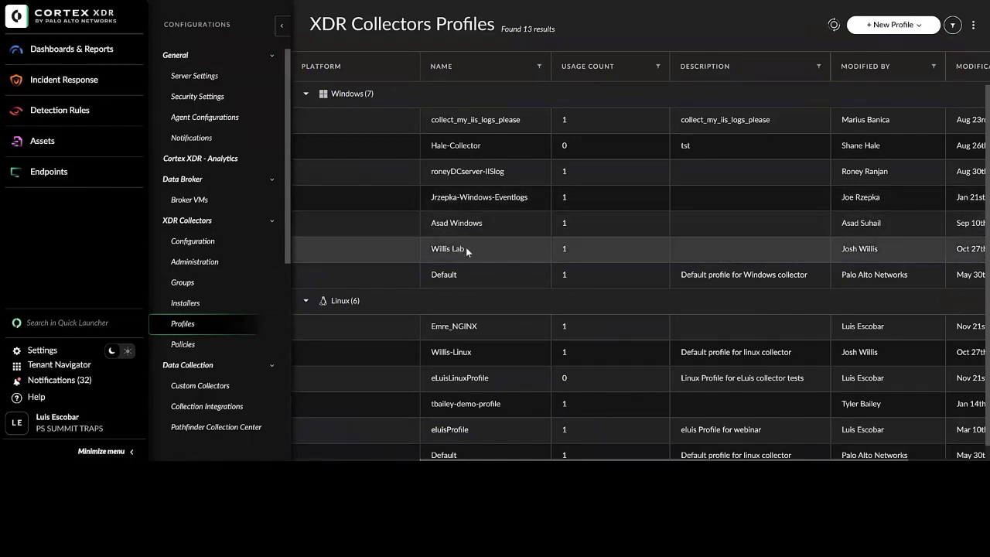
{"action": "scroll", "coordinate": [464, 249], "scroll_direction": "down", "scroll_amount": 1}
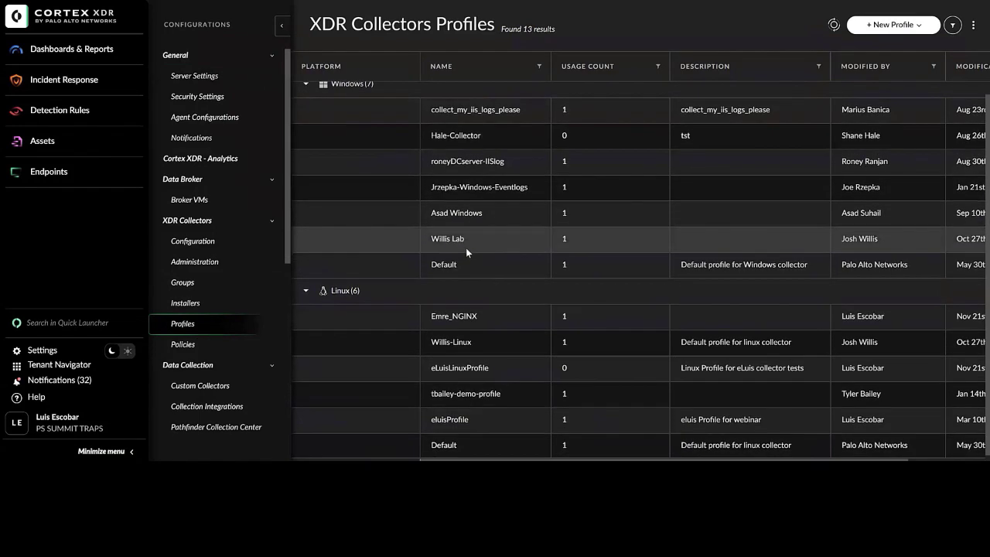
{"action": "right_click", "coordinate": [454, 418]}
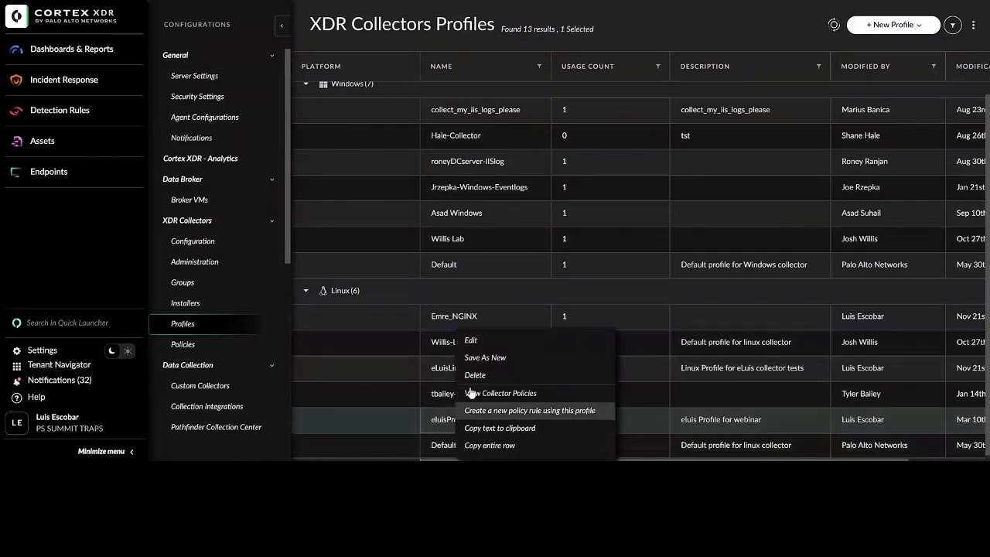
{"action": "left_click", "coordinate": [477, 341]}
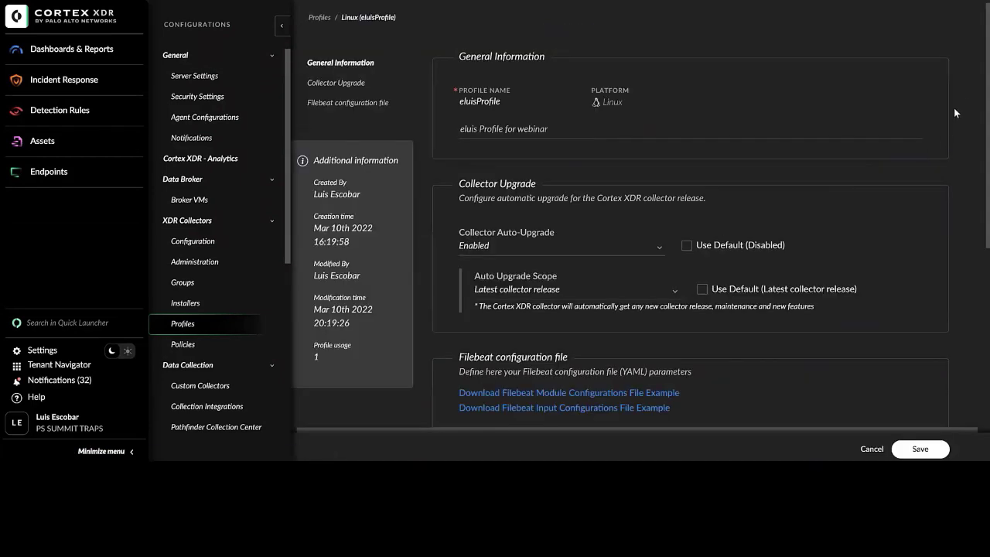
{"action": "scroll", "coordinate": [688, 270], "scroll_direction": "down", "scroll_amount": 4}
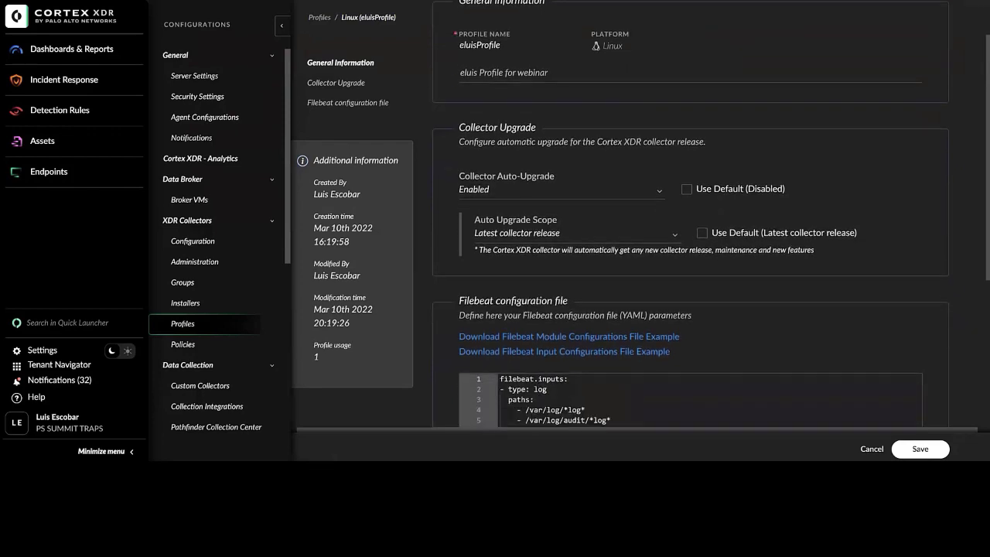